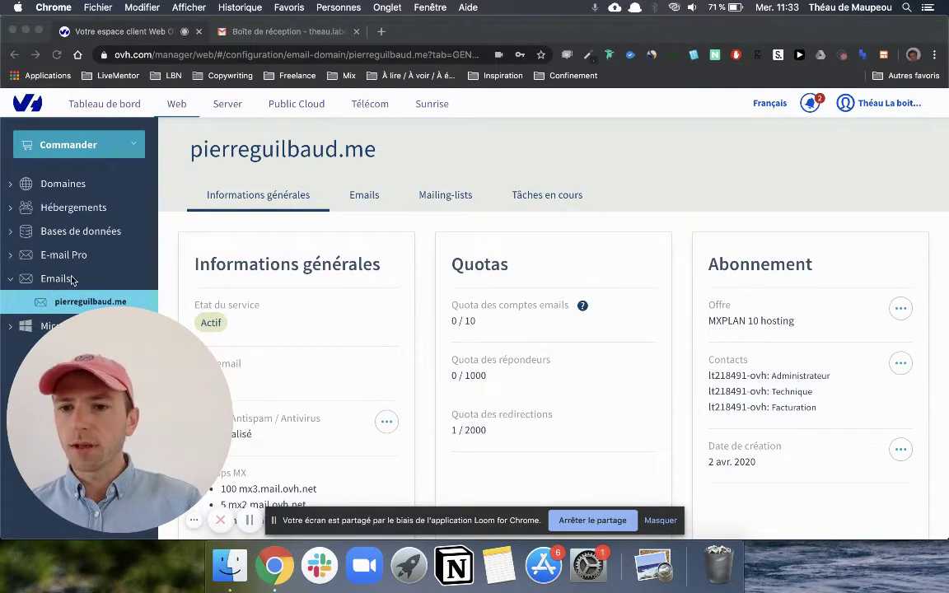
left_click(45, 305)
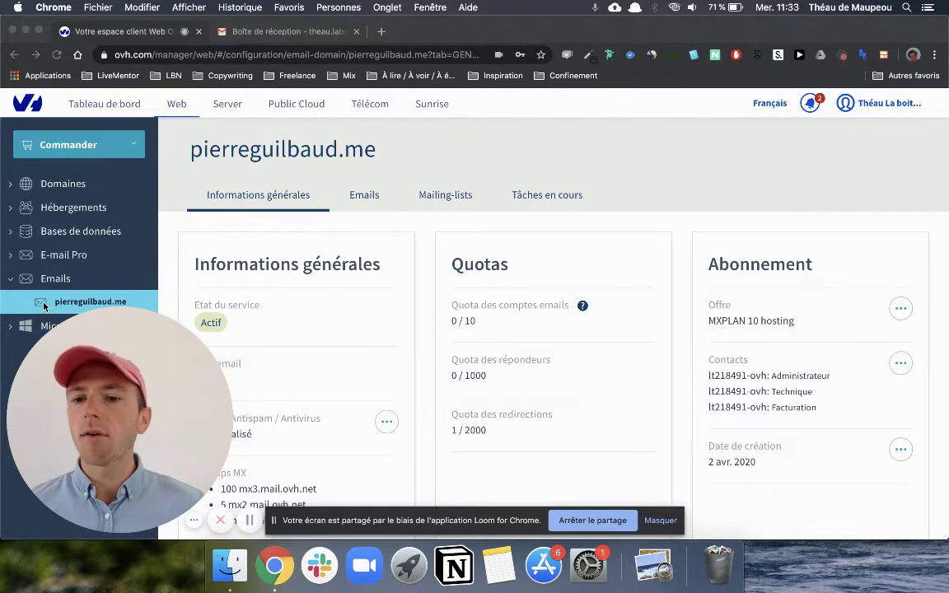
left_click(335, 203)
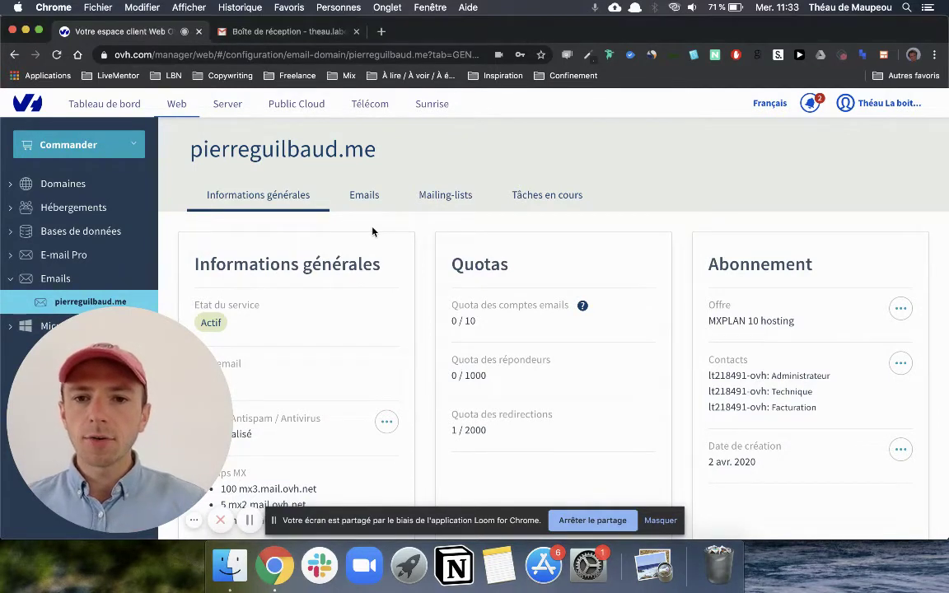
left_click(296, 199)
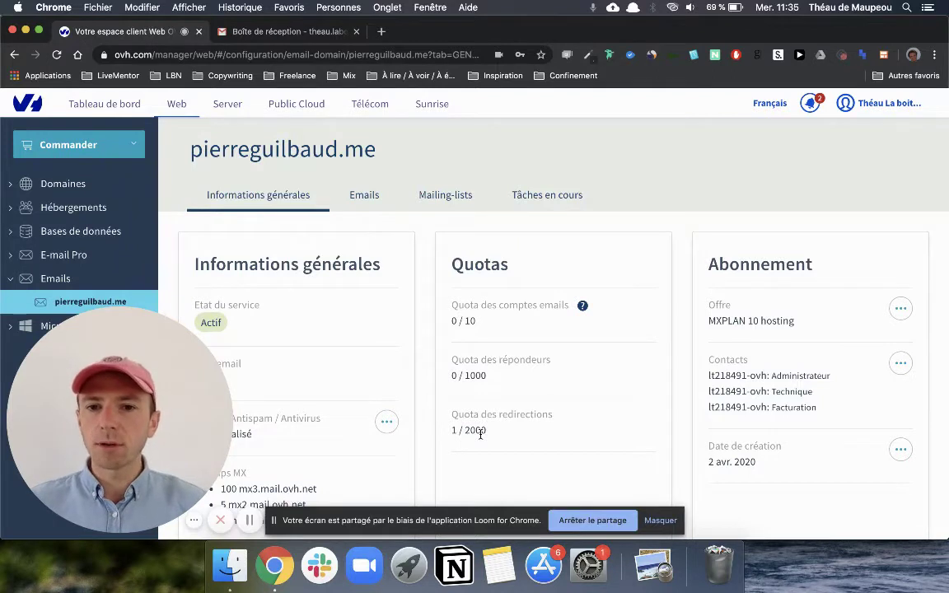
Step: Start a new email address with account name 'contact' and the 5 Go mailbox size
left_click(354, 197)
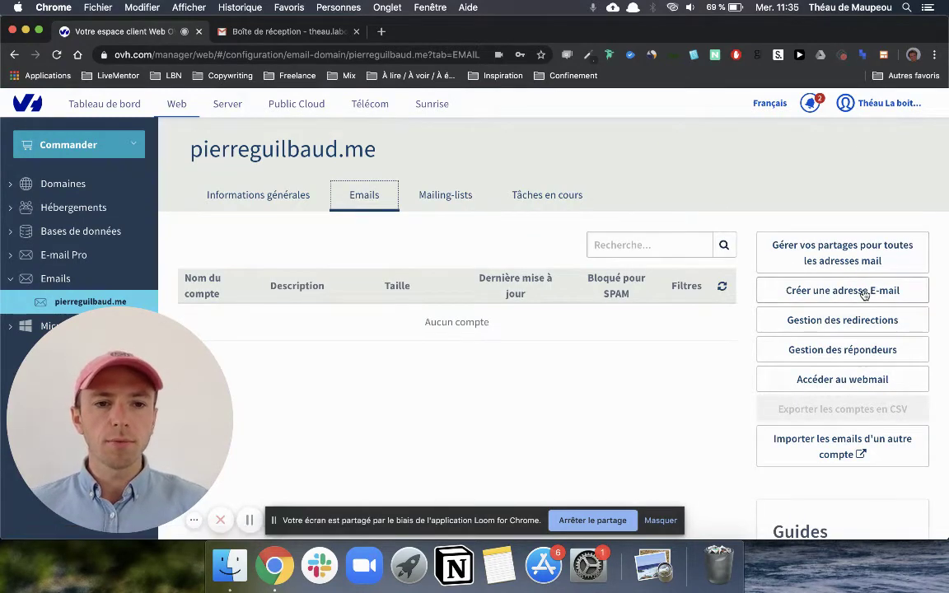
left_click(805, 295)
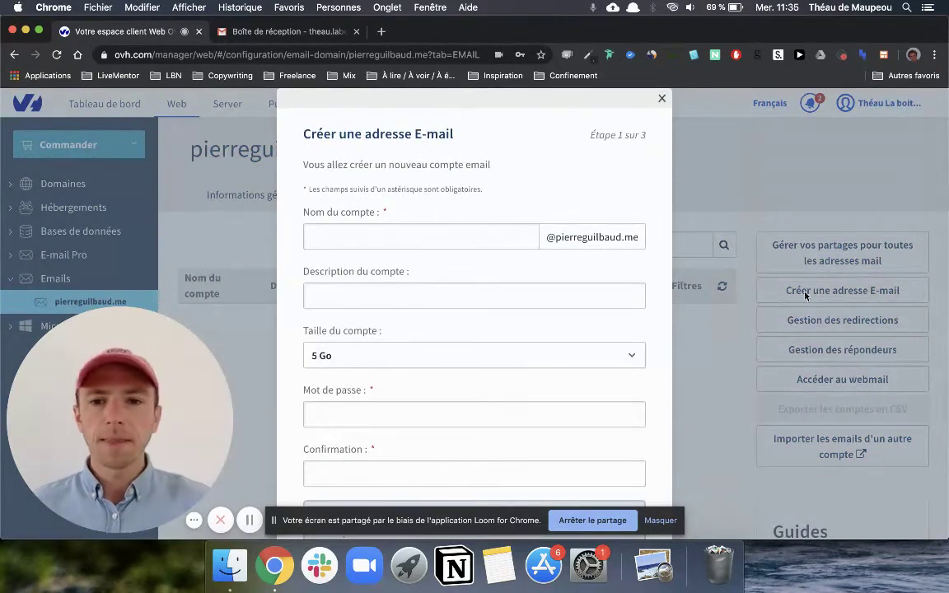
left_click(505, 239)
type("contac")
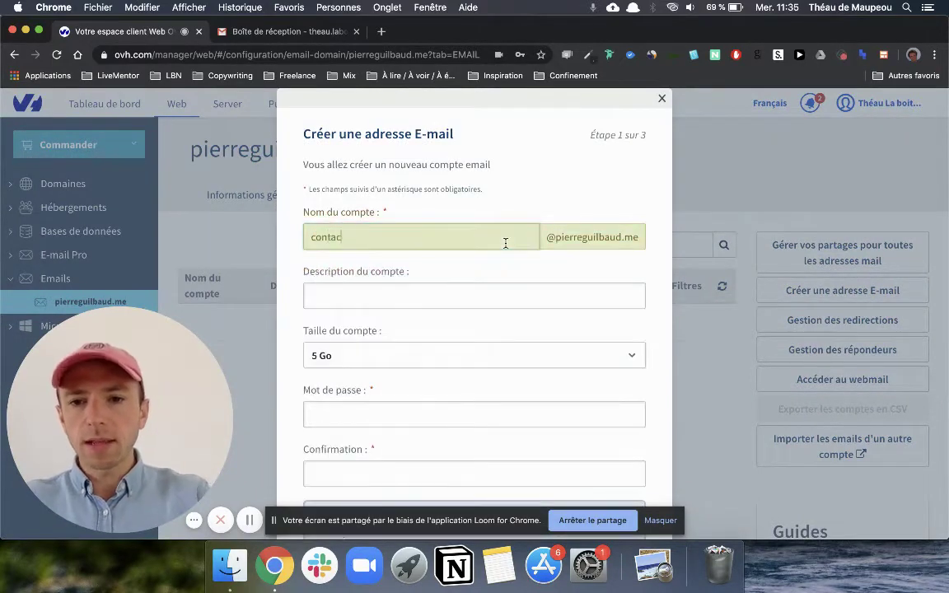
type("t")
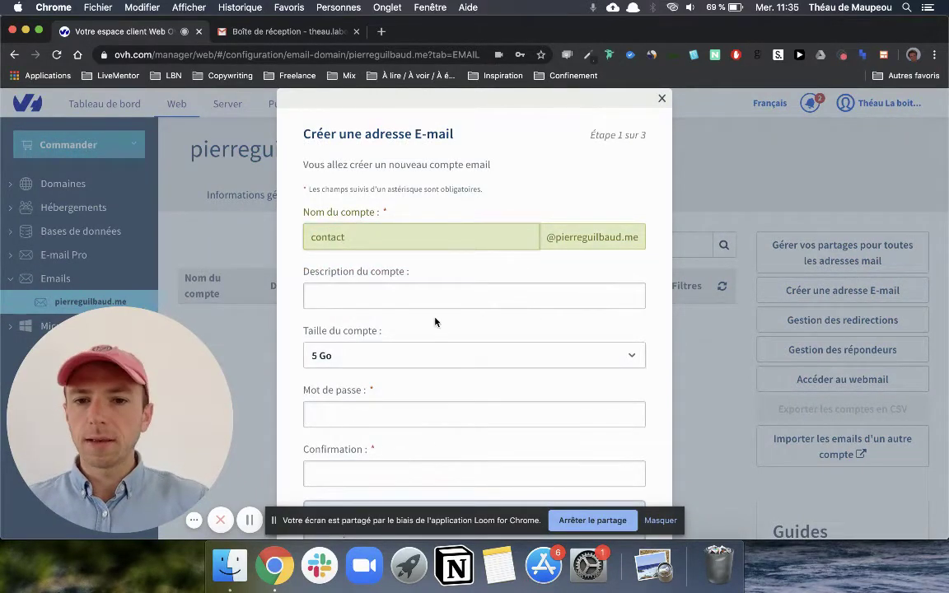
scroll(435, 322, "down", 3)
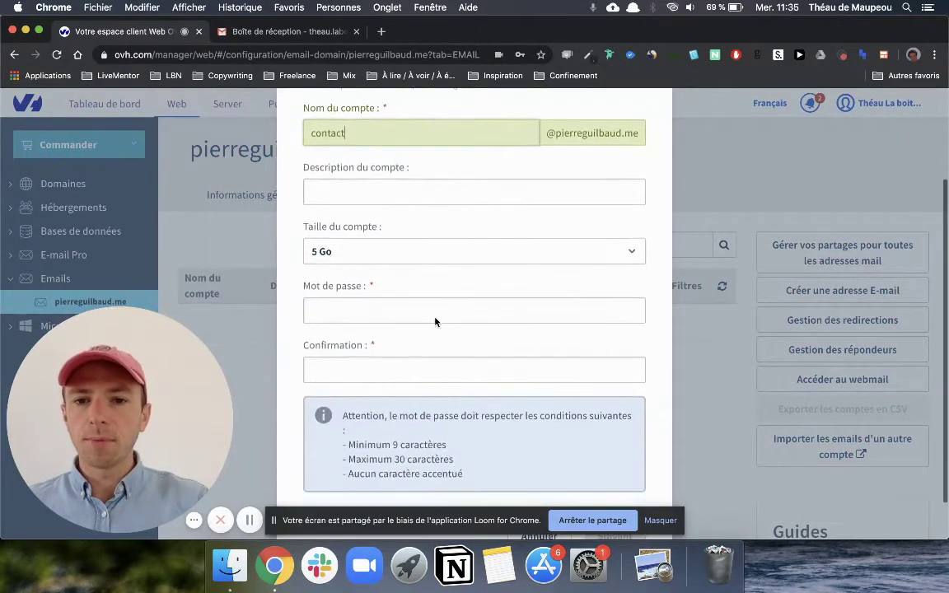
left_click(352, 249)
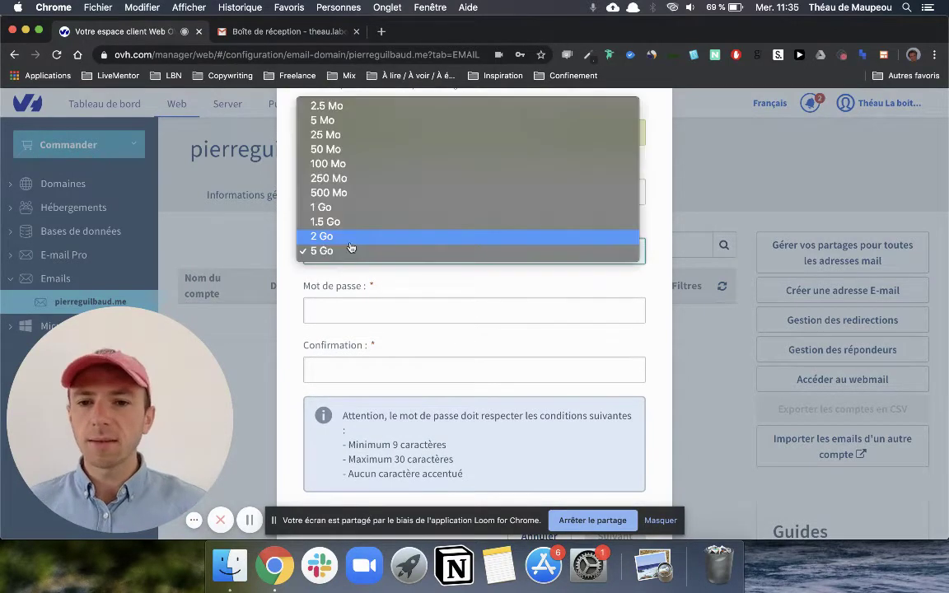
left_click(351, 251)
Step: Enter the account password twice and continue to the confirmation step
left_click(337, 311)
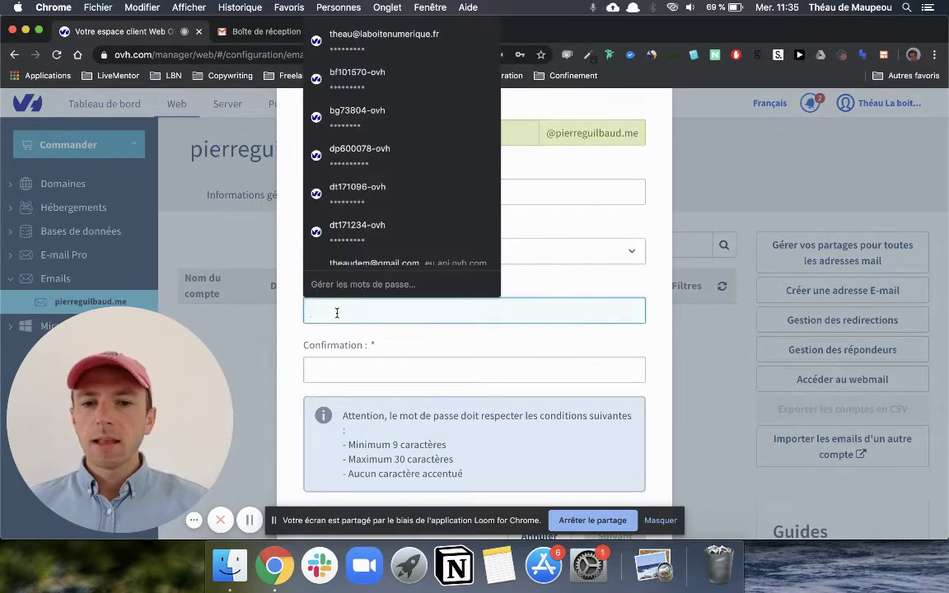
type("a•••••••")
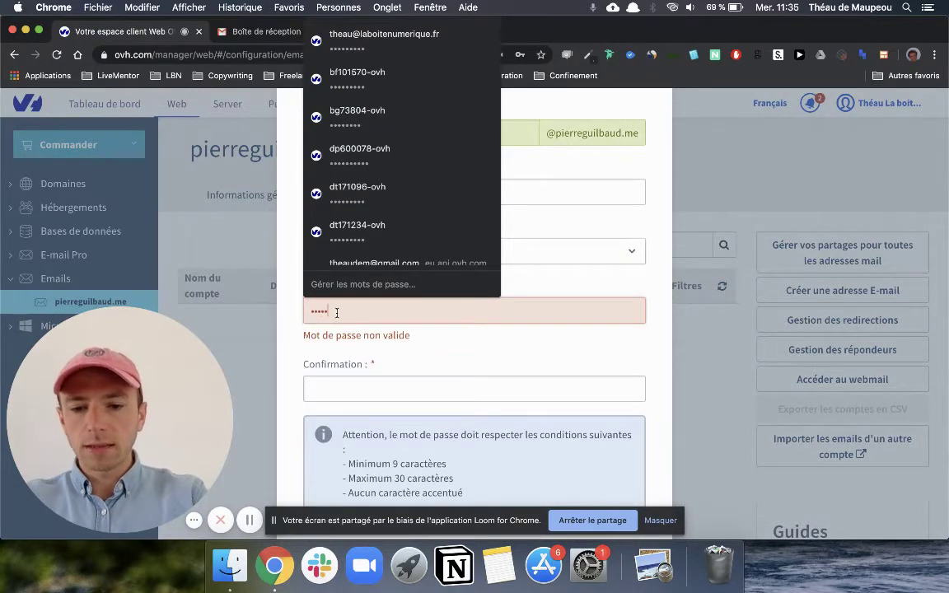
type("••••••")
left_click(369, 371)
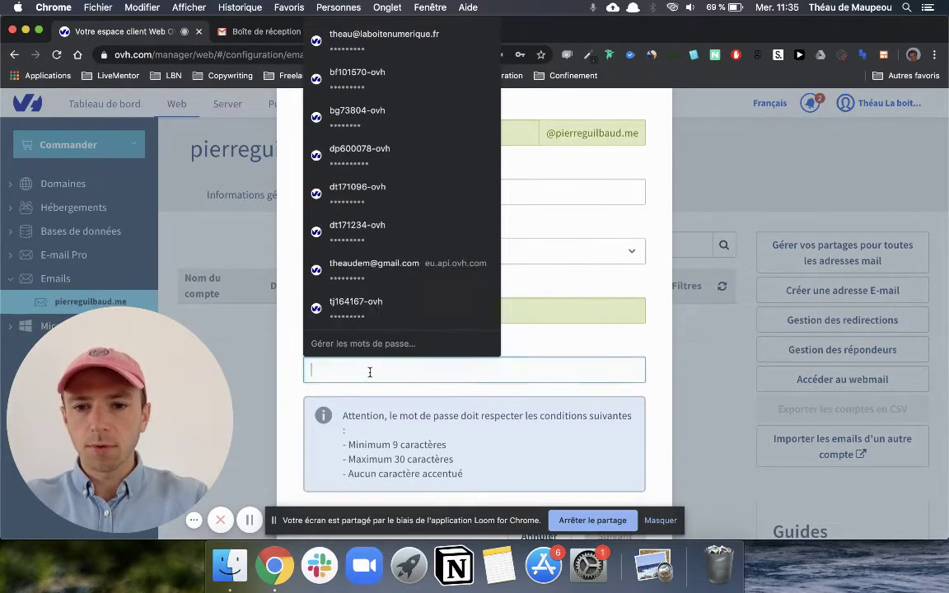
type("••••••••••••••")
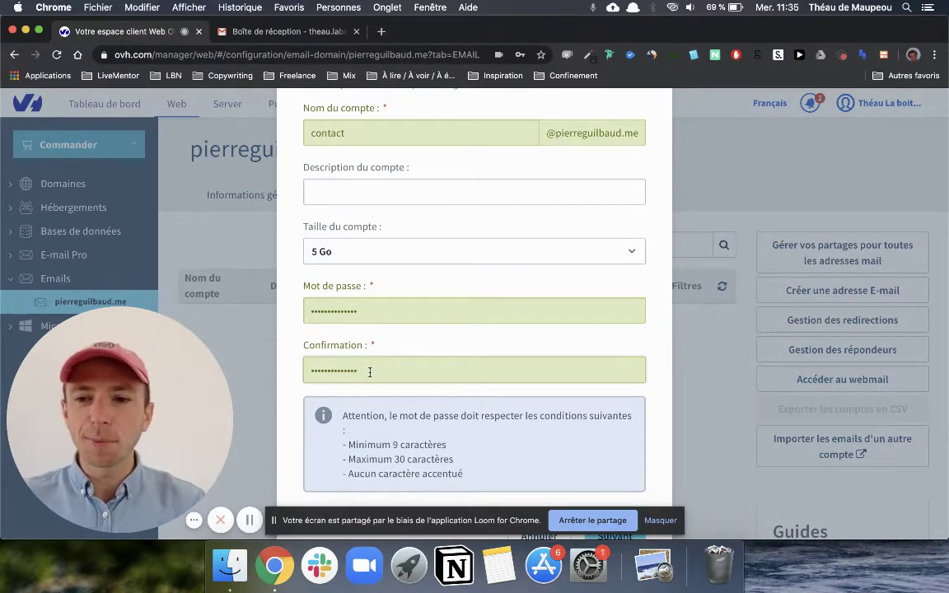
scroll(415, 370, "down", 2)
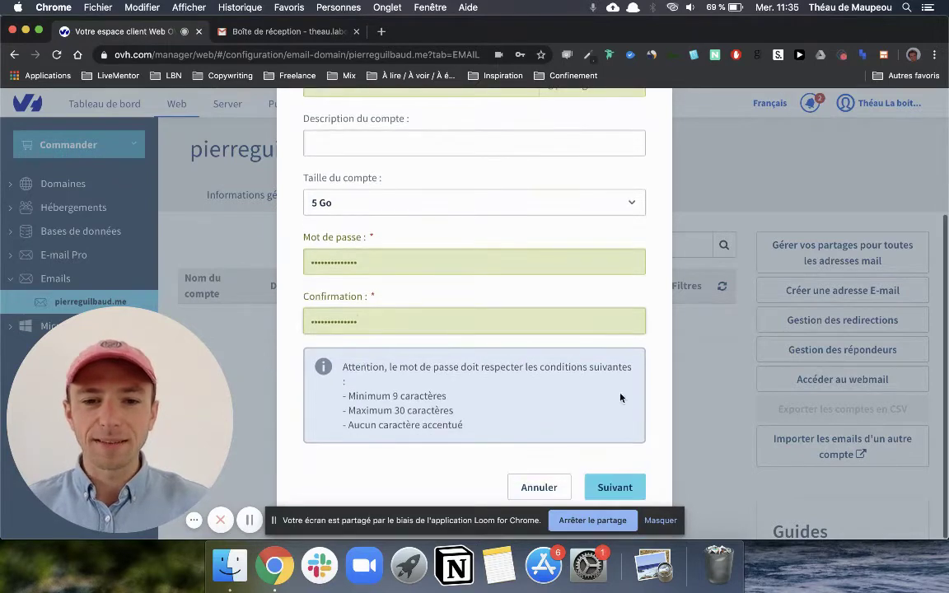
left_click(612, 485)
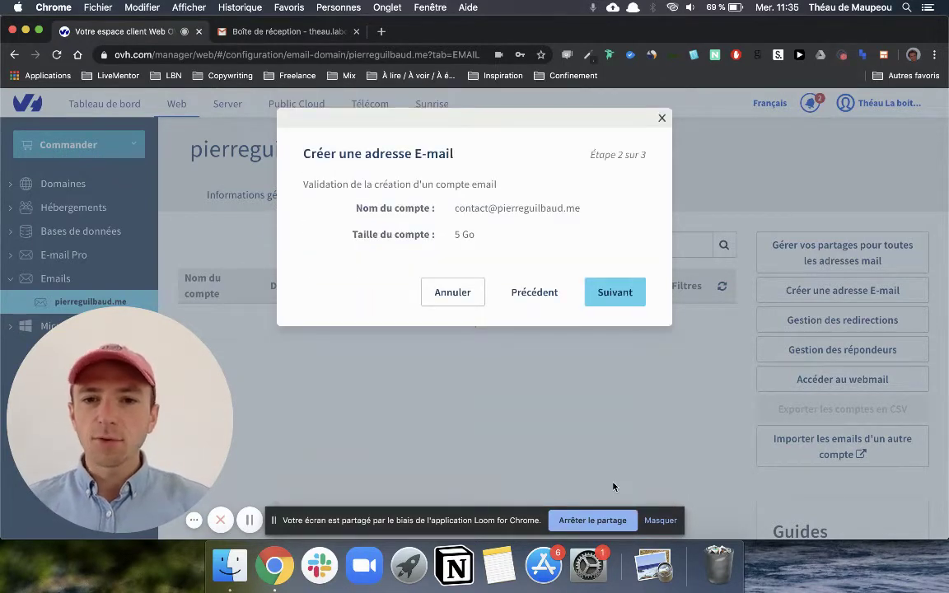
Step: Select Autre as the device type and open all MX Plan email guides in a new tab
left_click(615, 302)
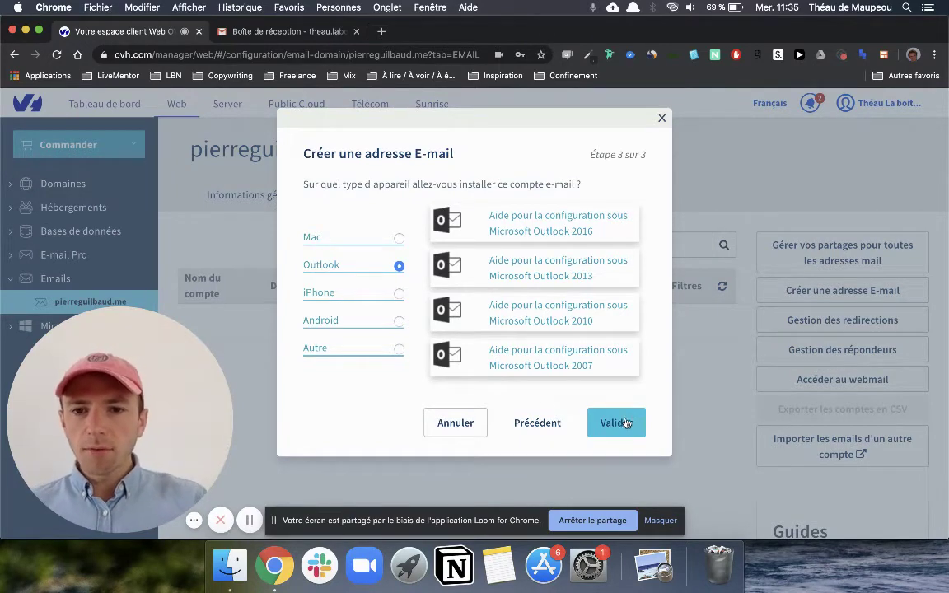
left_click(399, 294)
left_click(399, 321)
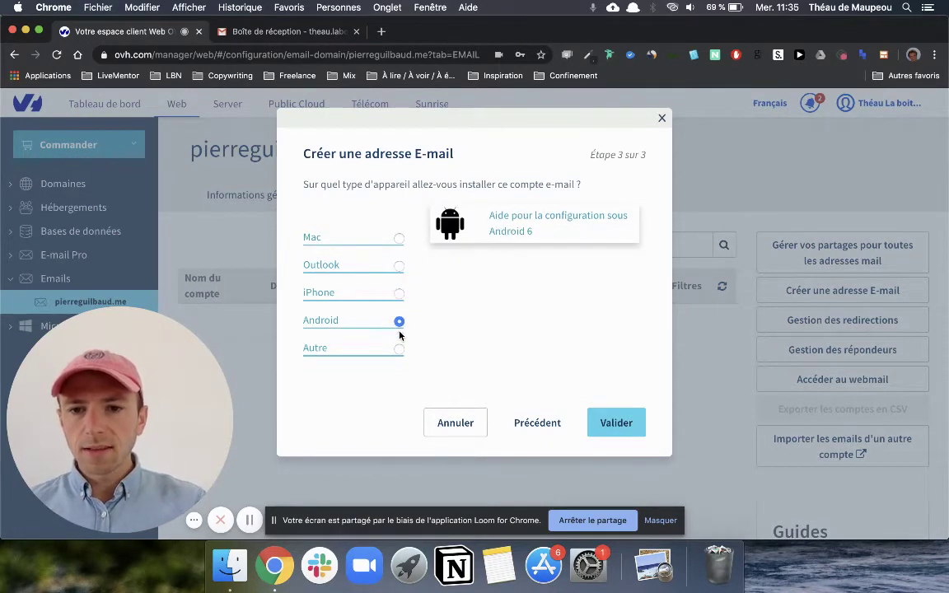
left_click(399, 350)
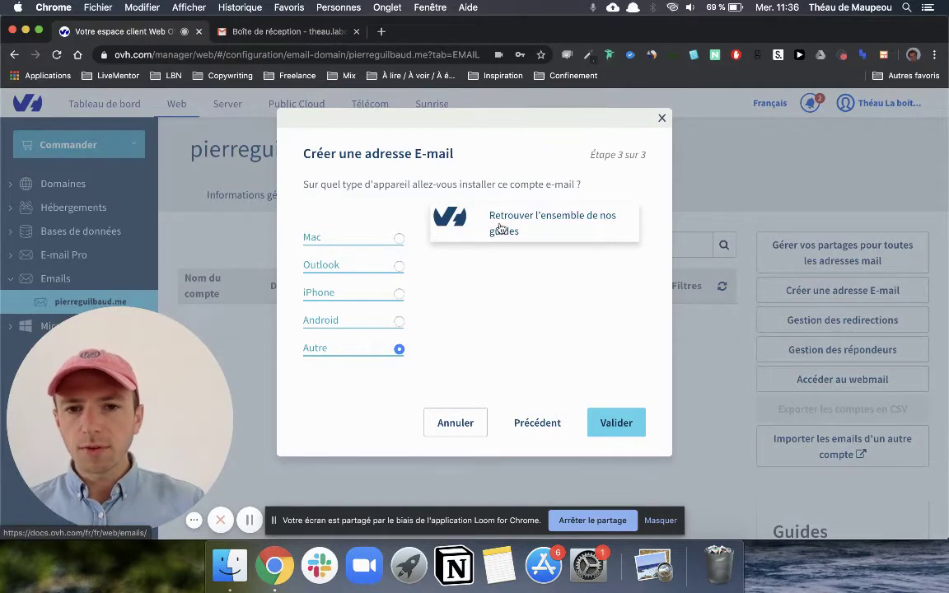
left_click(500, 229)
left_click(111, 30)
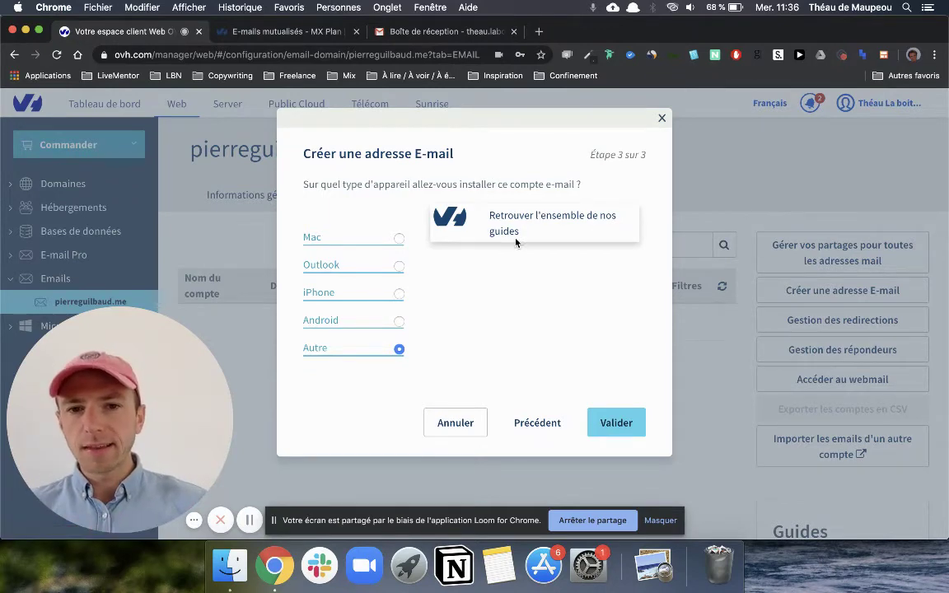
Step: Validate the wizard so the contact account appears in the list at 0 o / 5 Go
left_click(616, 424)
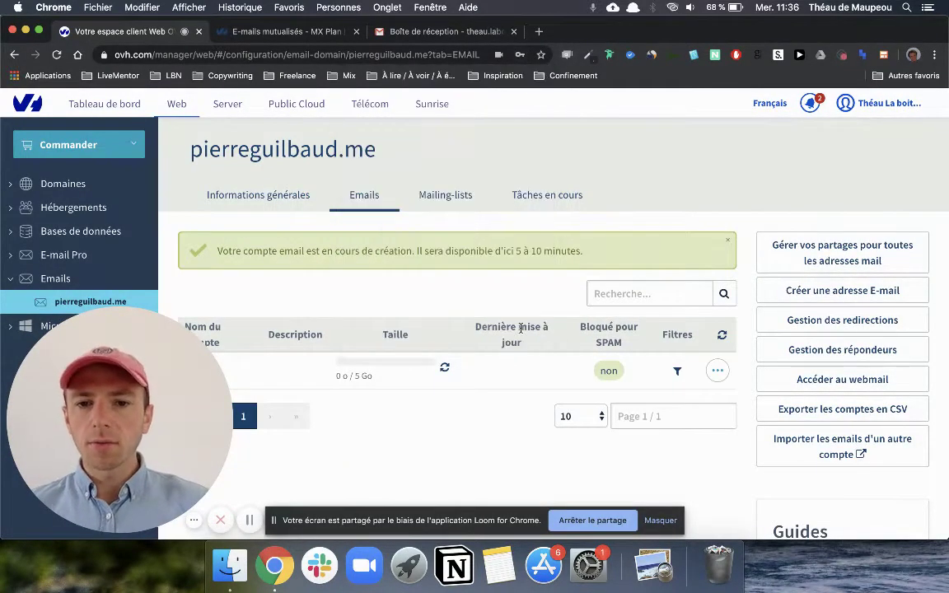
scroll(327, 212, "down", 2)
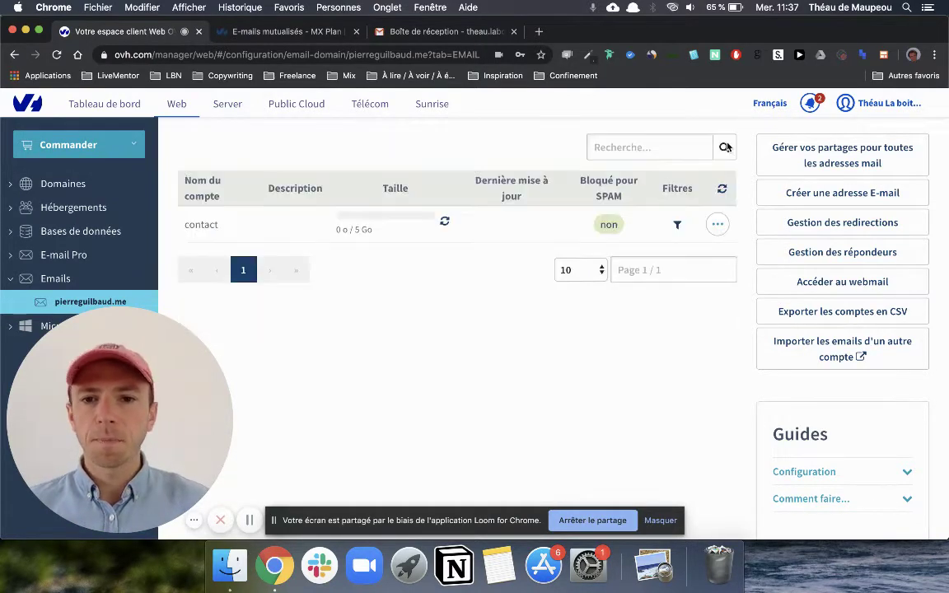
Step: Browse the MX Plan email documentation's list of guides
left_click(285, 31)
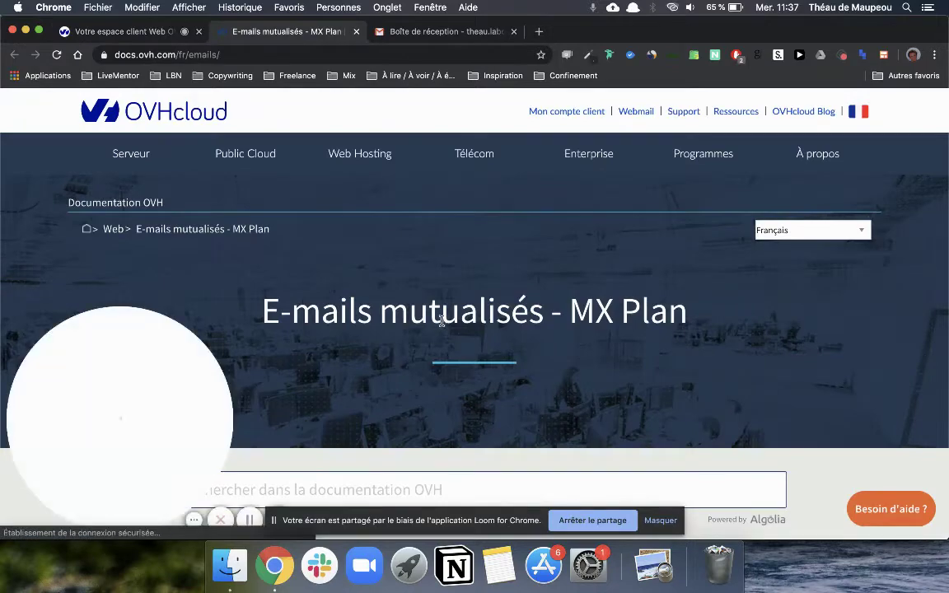
scroll(552, 390, "down", 10)
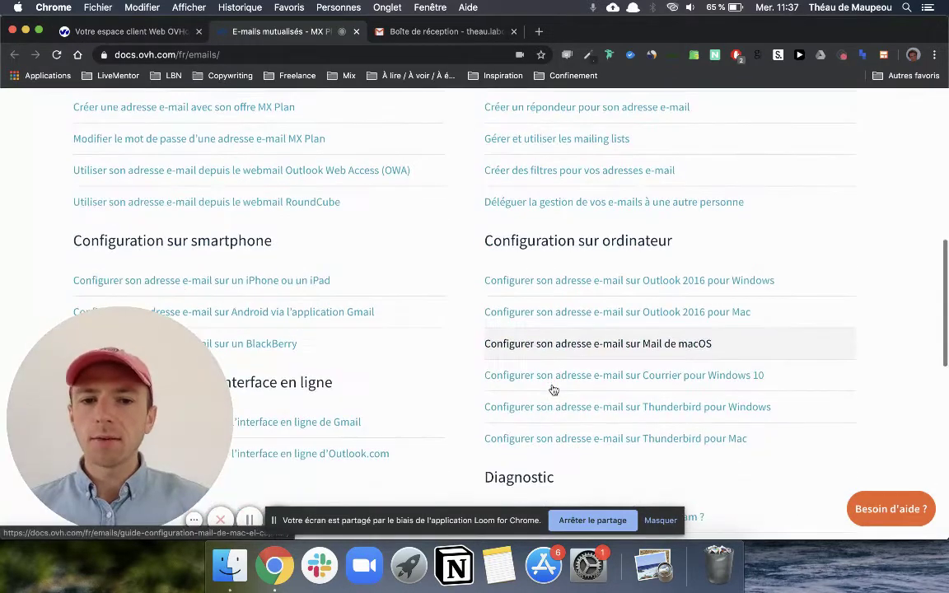
scroll(553, 389, "down", 3)
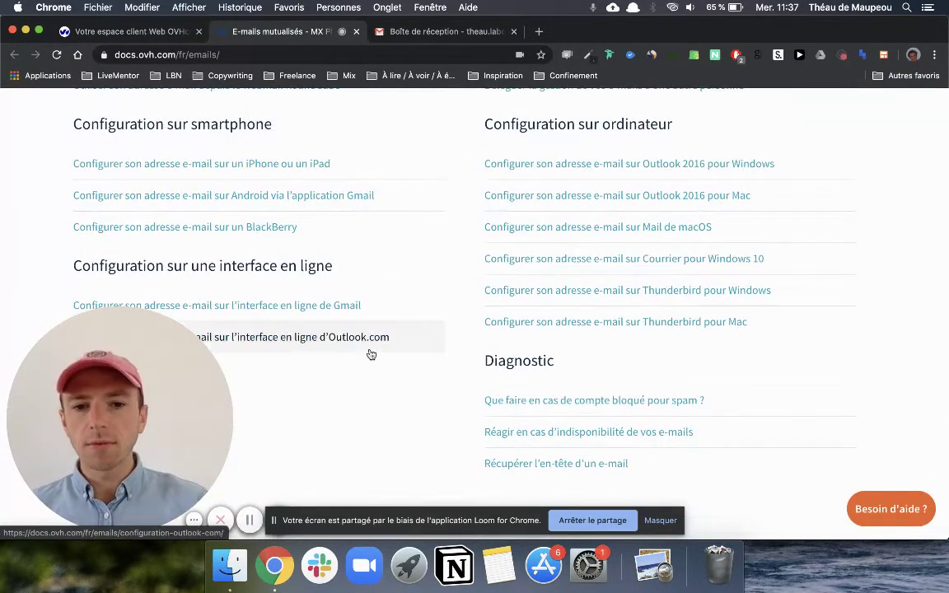
scroll(370, 354, "down", 2)
scroll(370, 354, "up", 7)
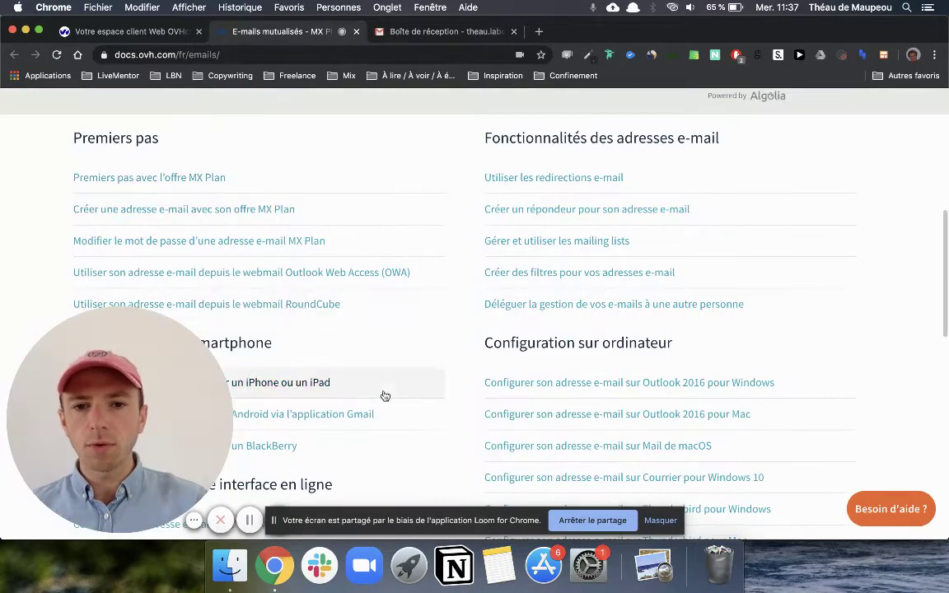
scroll(384, 397, "up", 2)
scroll(384, 397, "up", 5)
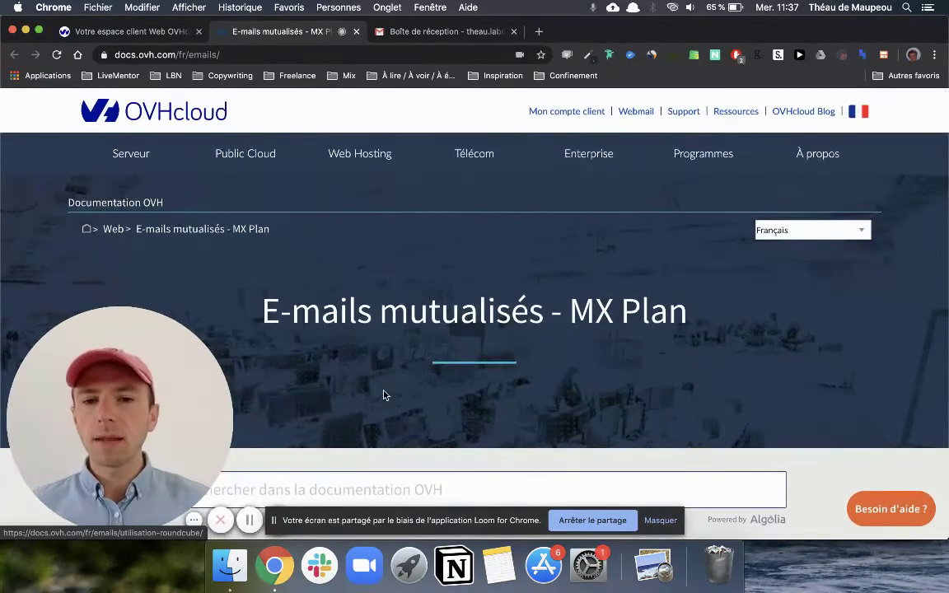
scroll(383, 395, "down", 12)
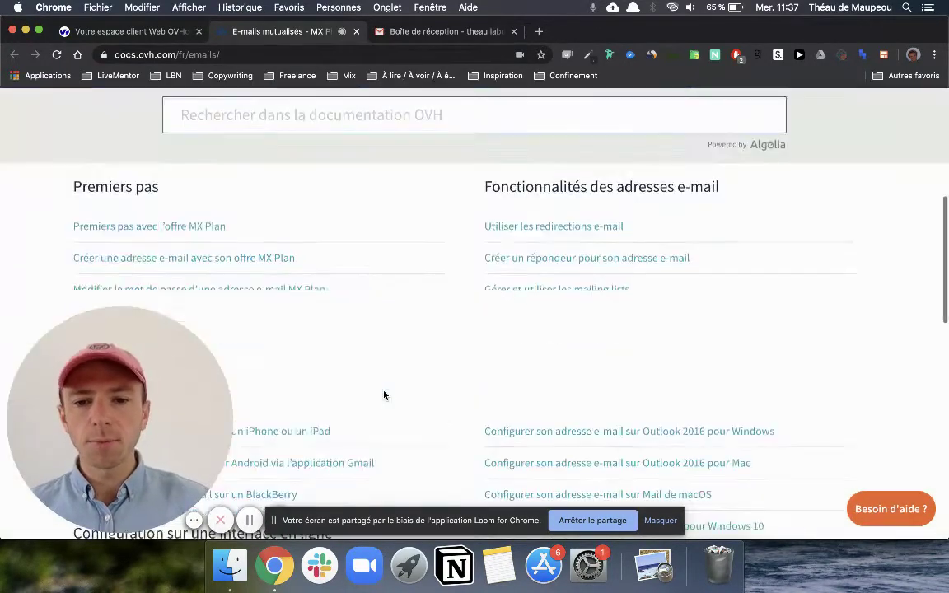
scroll(383, 395, "up", 1)
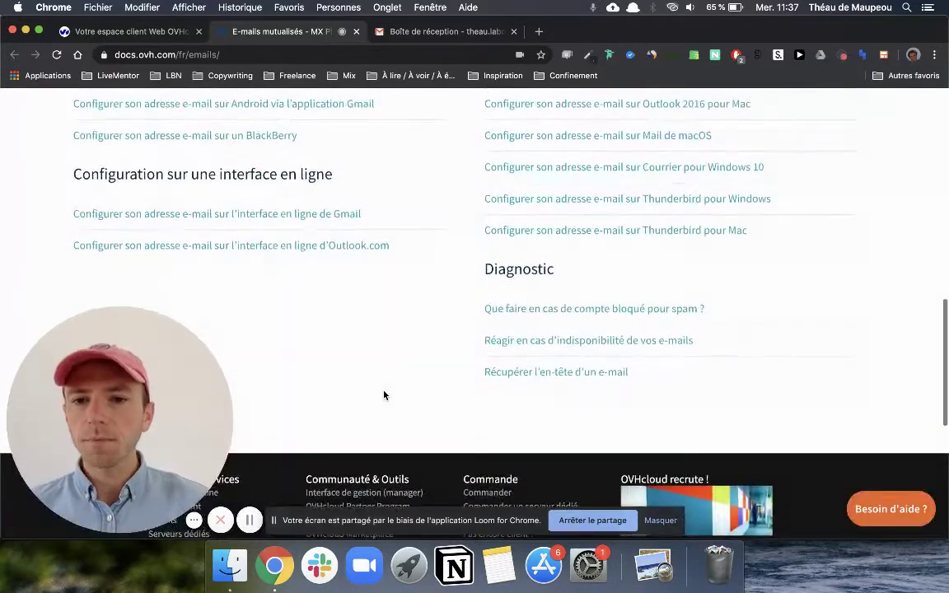
Step: Open and read the 'Configurer son adresse e-mail sur l'interface en ligne de Gmail' guide
left_click(314, 215)
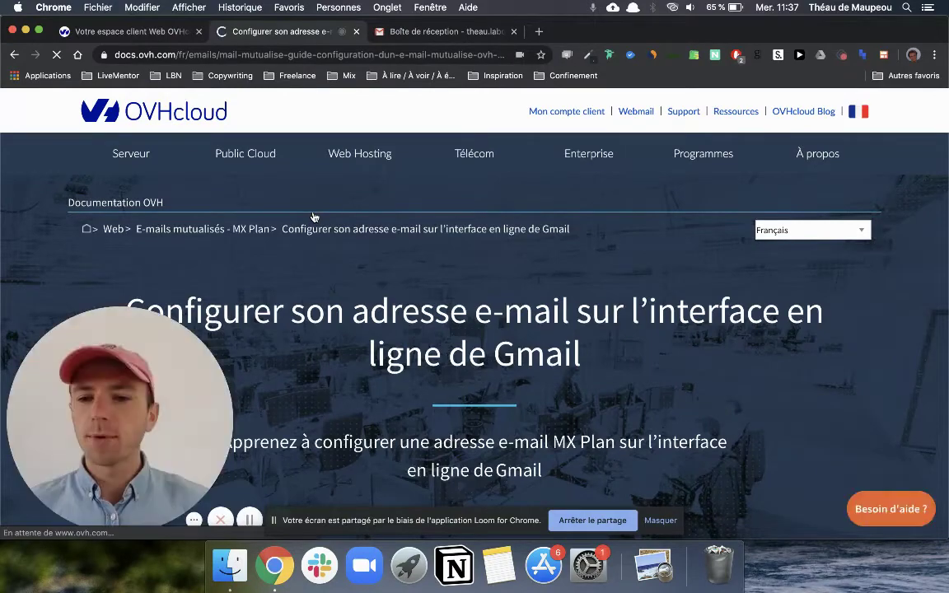
scroll(468, 316, "down", 15)
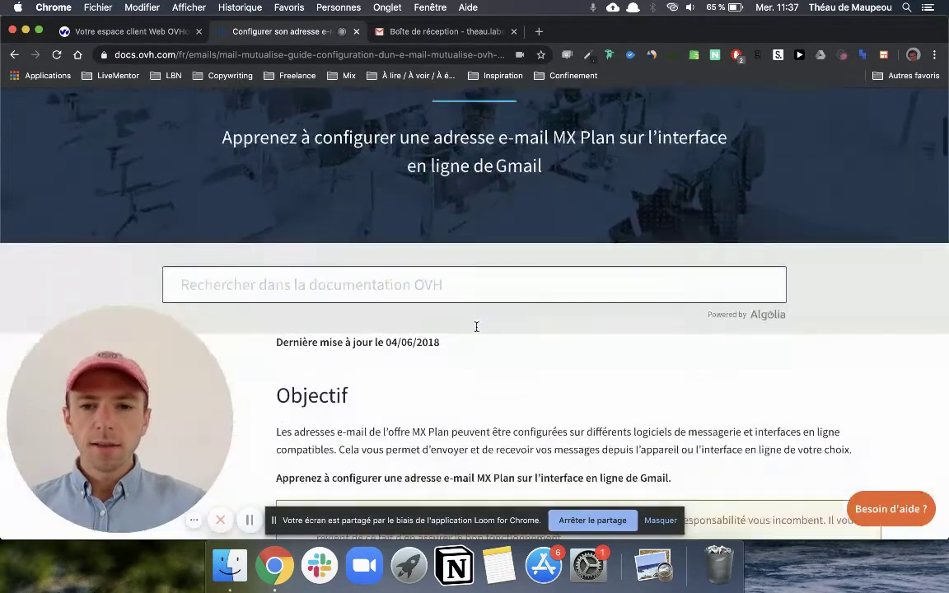
scroll(476, 331, "down", 8)
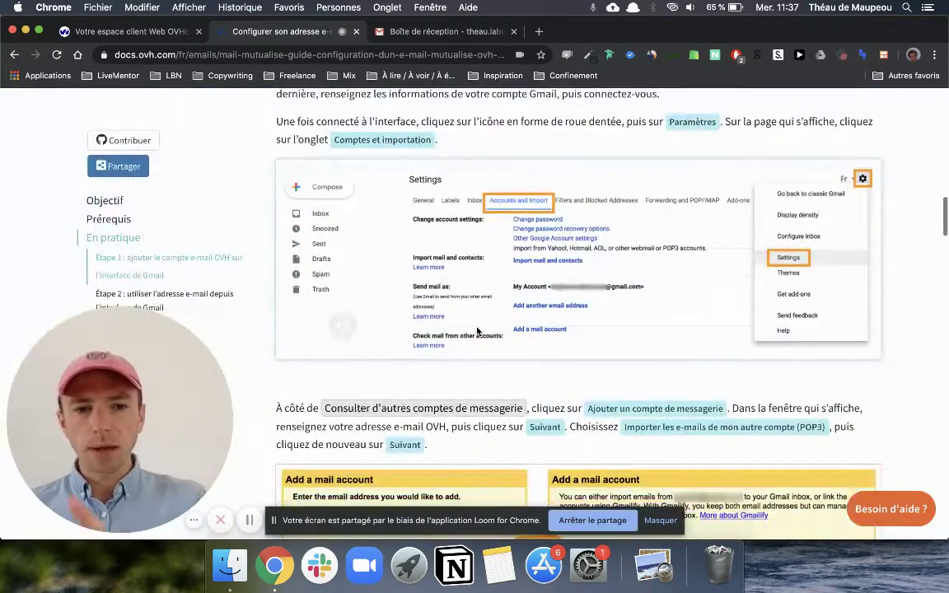
scroll(477, 331, "down", 12)
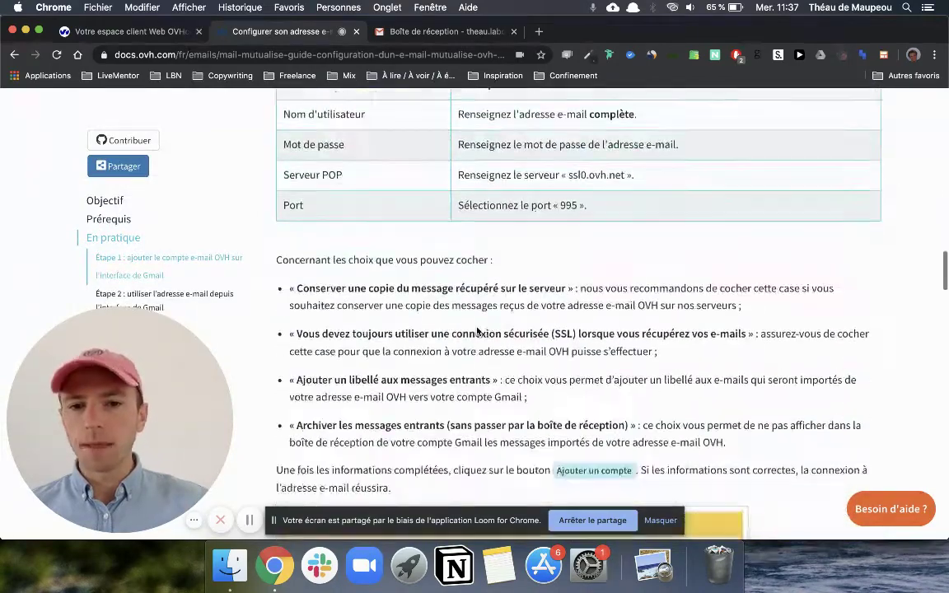
scroll(476, 327, "up", 20)
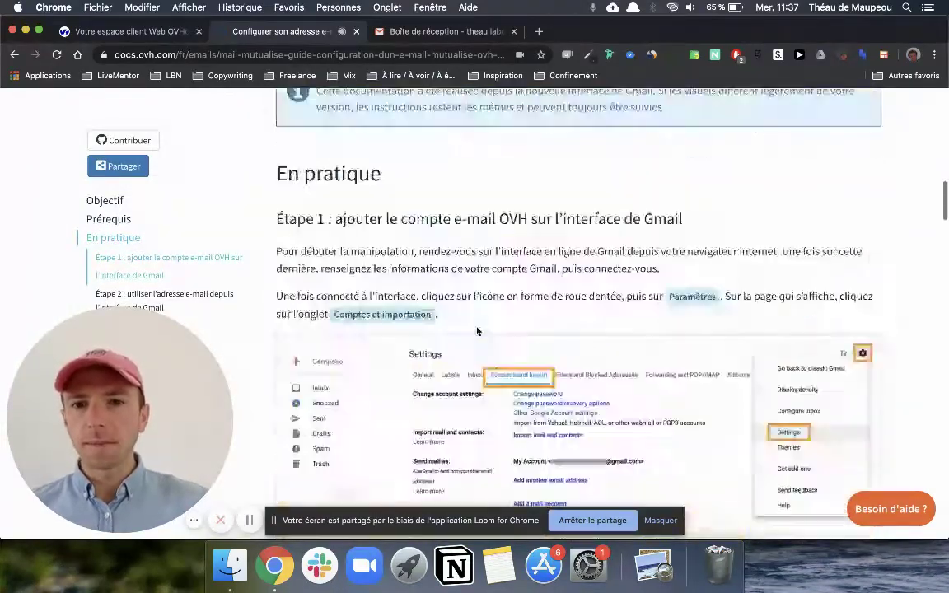
Step: Open Gmail settings on Comptes et importation and review the existing POP3 and send-as accounts
left_click(424, 31)
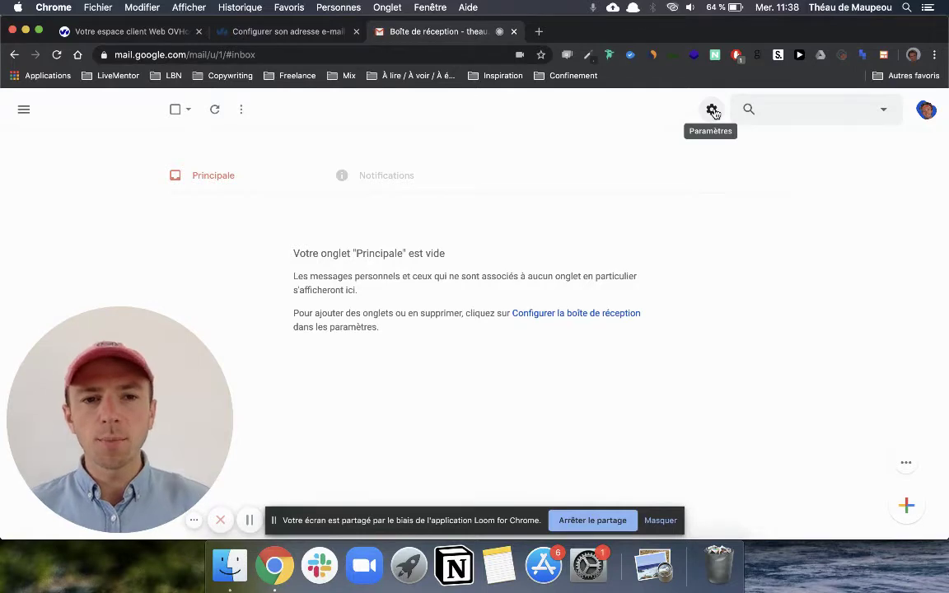
left_click(712, 110)
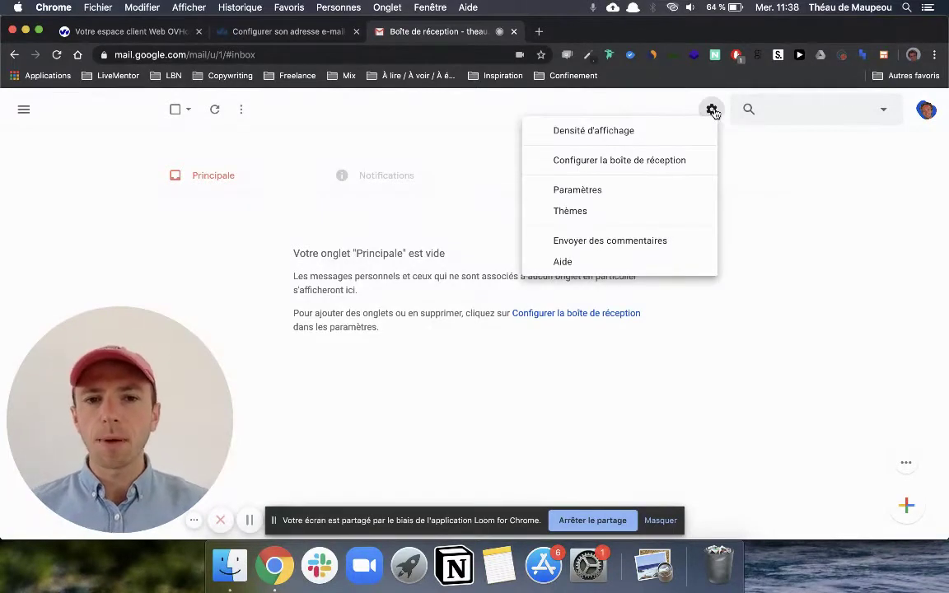
left_click(632, 187)
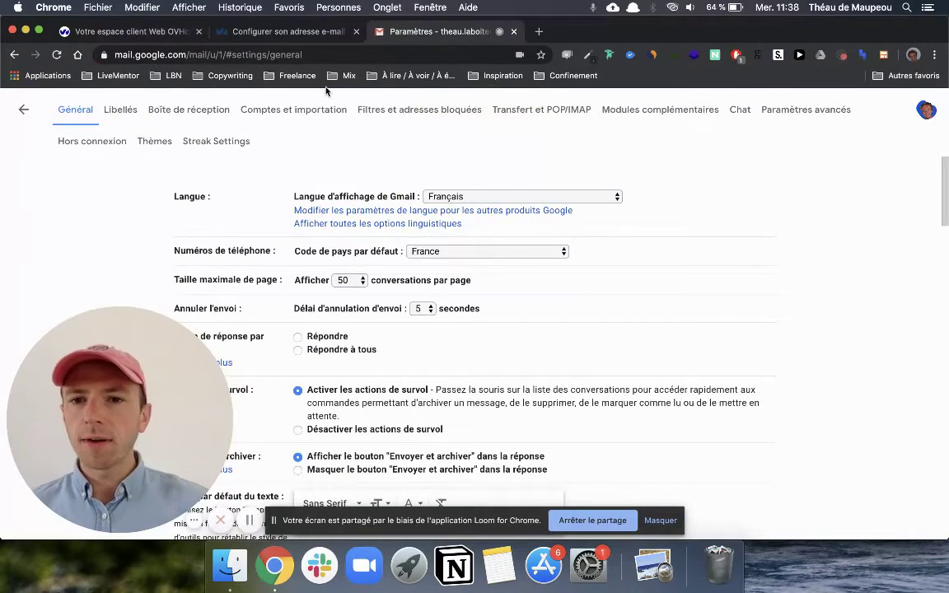
left_click(297, 118)
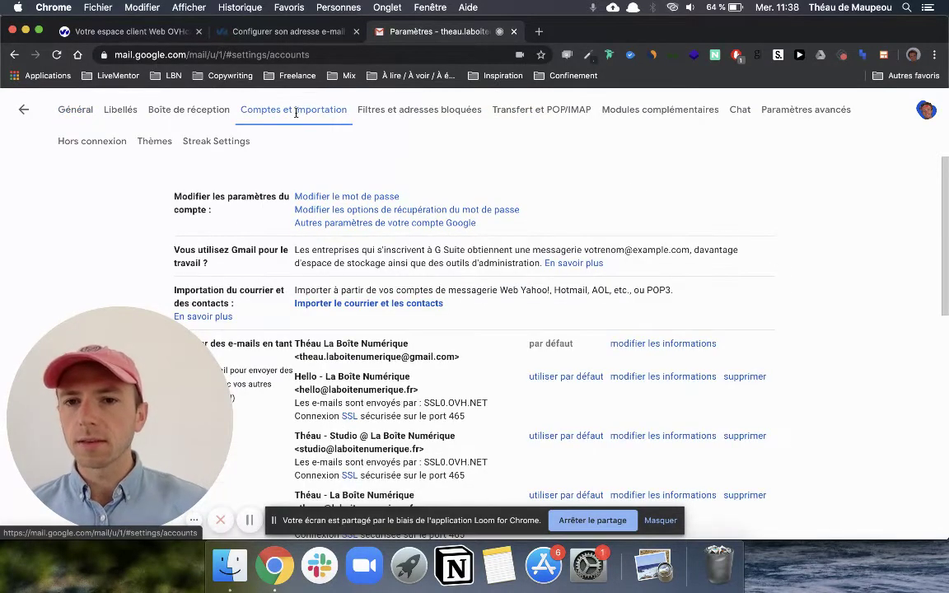
scroll(482, 396, "down", 3)
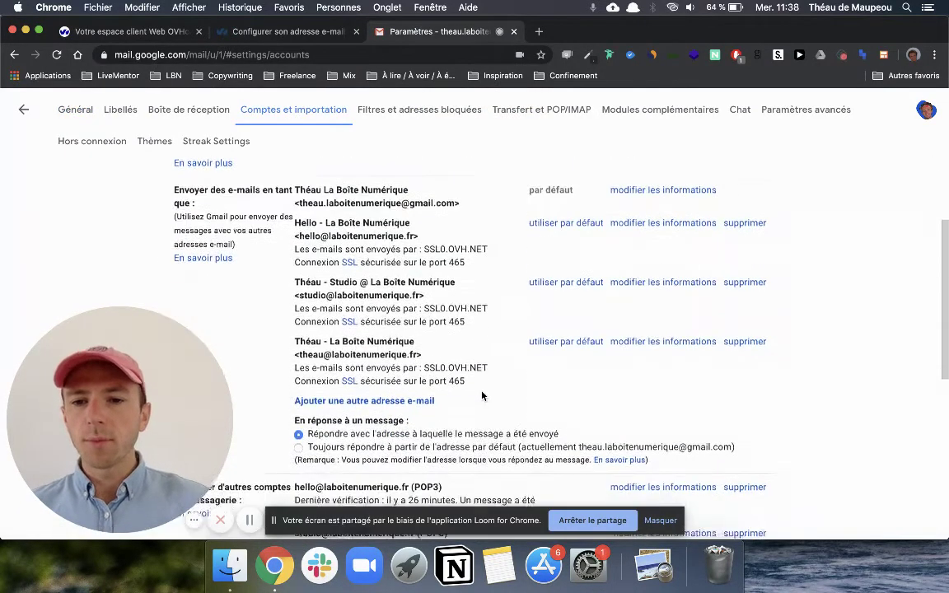
scroll(482, 397, "down", 4)
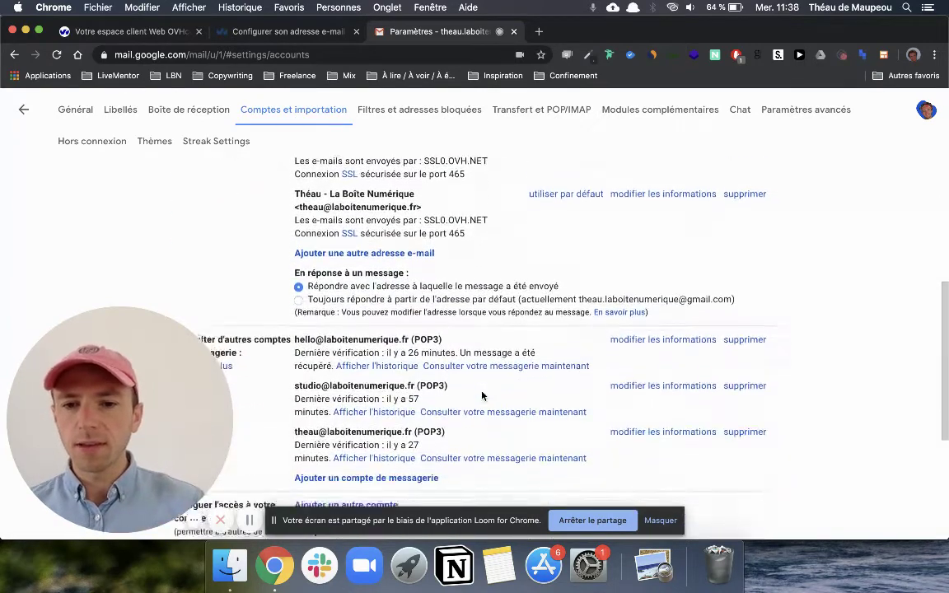
scroll(481, 397, "up", 5)
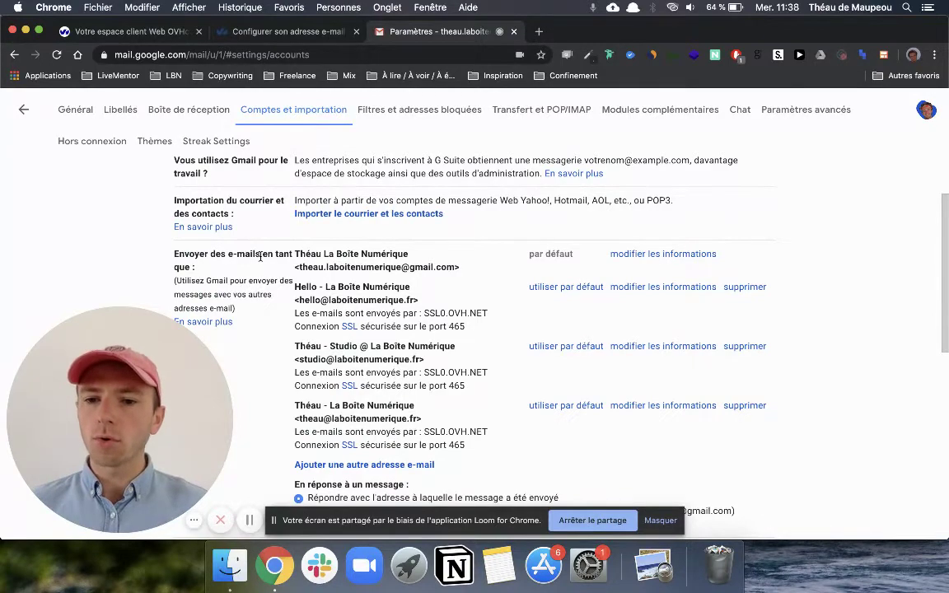
scroll(247, 239, "down", 10)
scroll(235, 219, "up", 2)
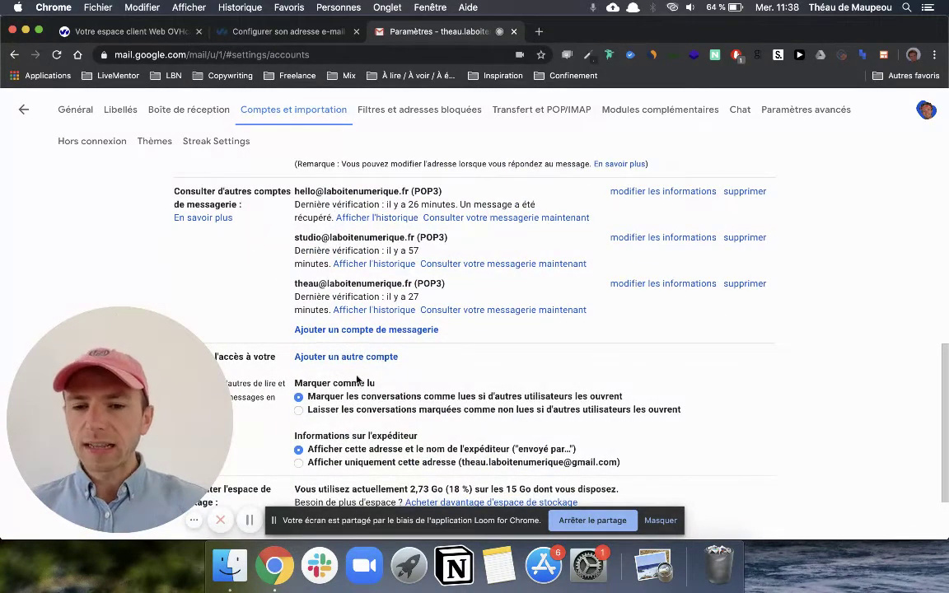
Step: Begin adding the new contact address as another mail account to check, copying the address
left_click(362, 331)
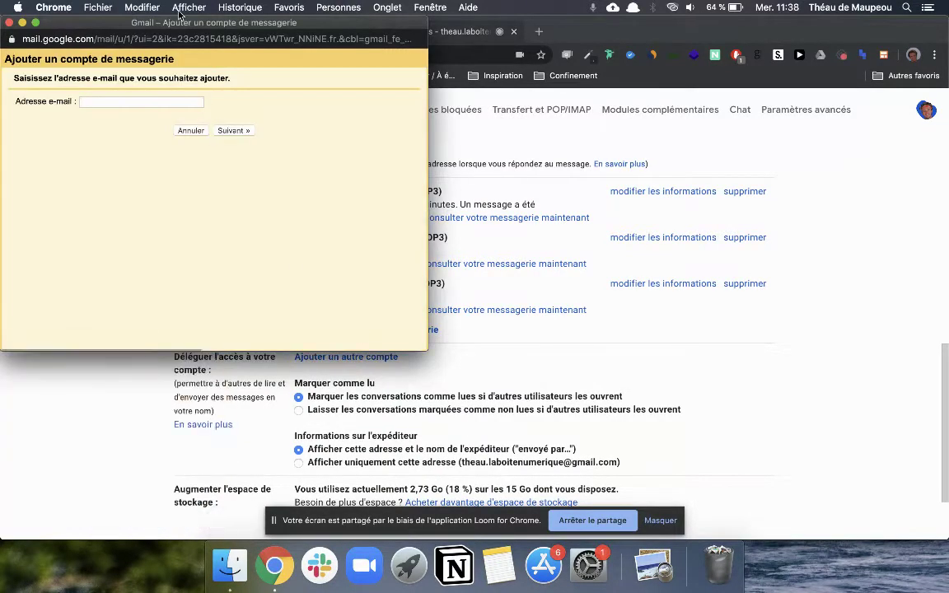
left_click_drag(169, 23, 439, 107)
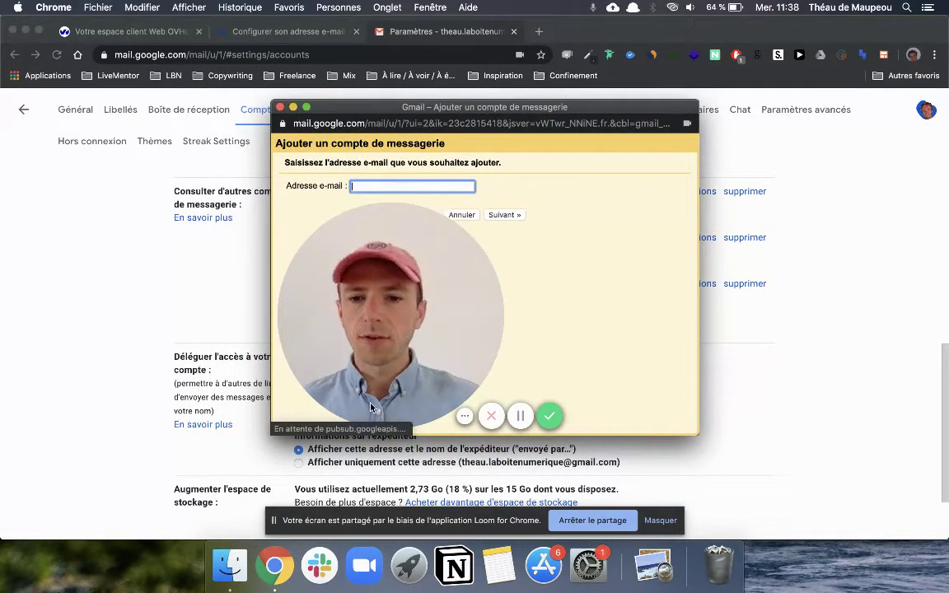
mouse_move(377, 411)
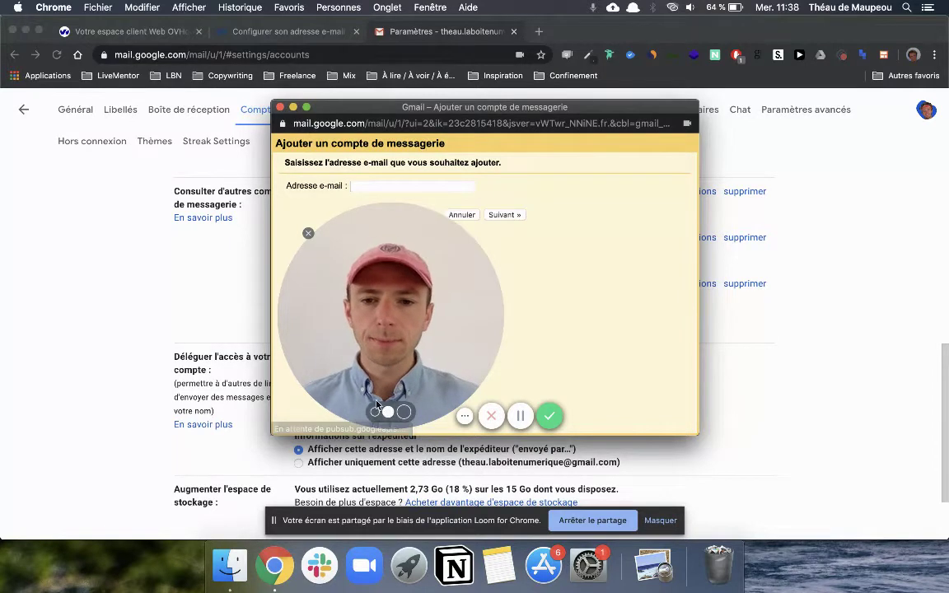
left_click(376, 410)
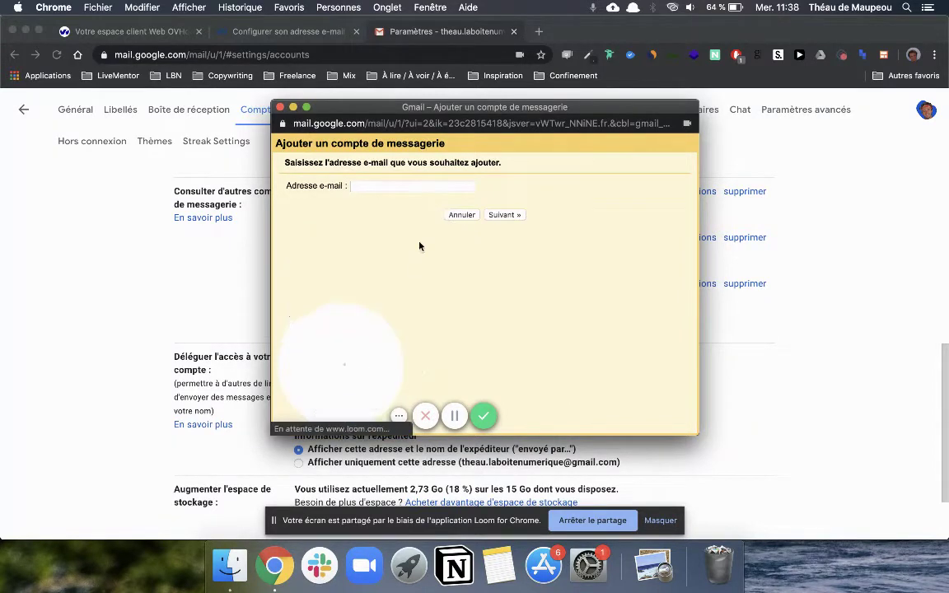
left_click(375, 185)
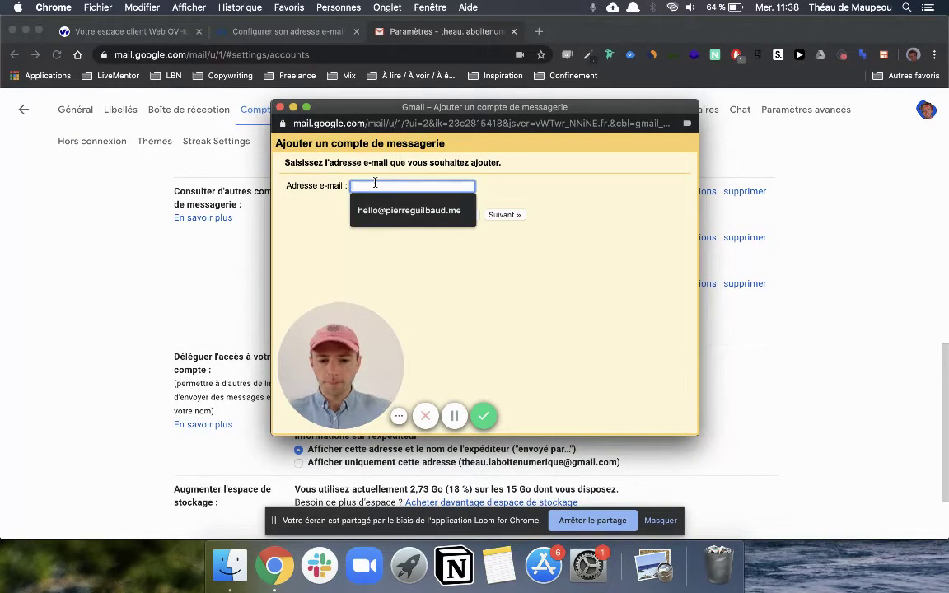
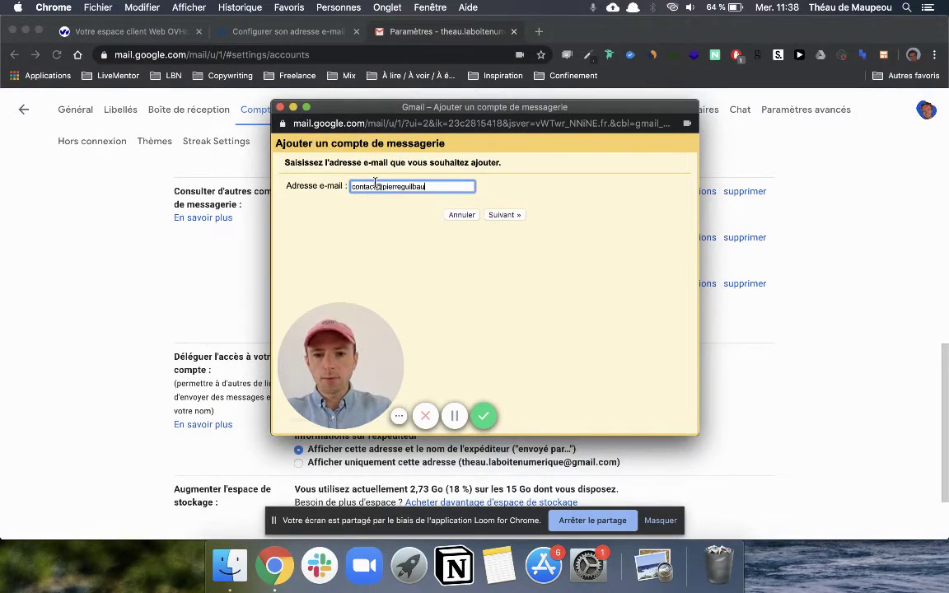
key("super+a")
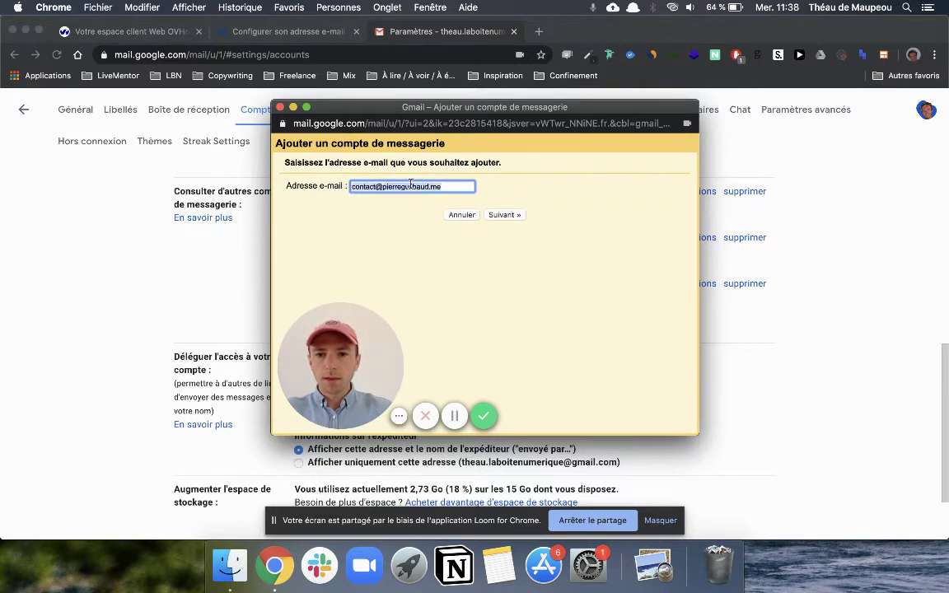
key("super+c")
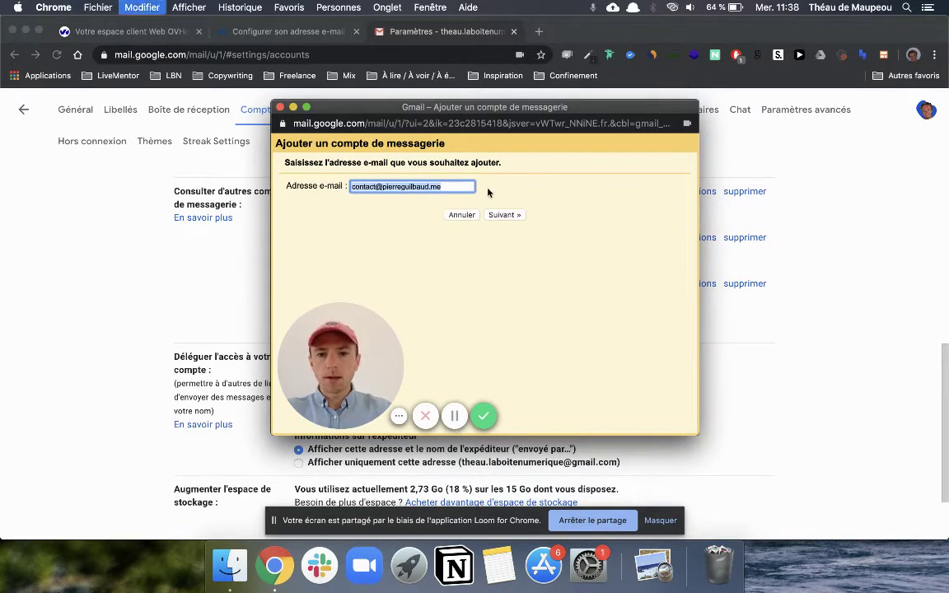
left_click(505, 215)
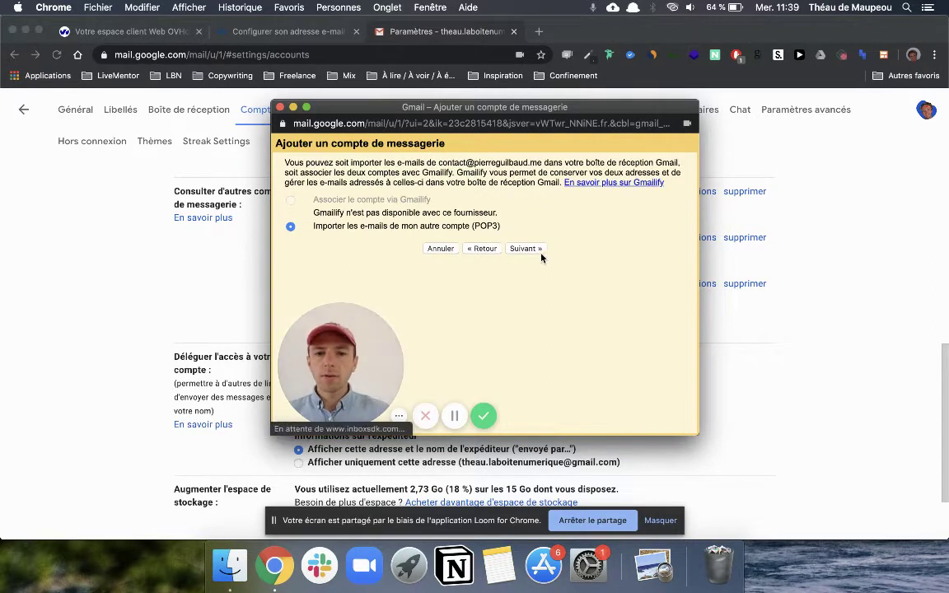
Step: Choose POP3 import, use the full address as username and fill in the account password
left_click(535, 248)
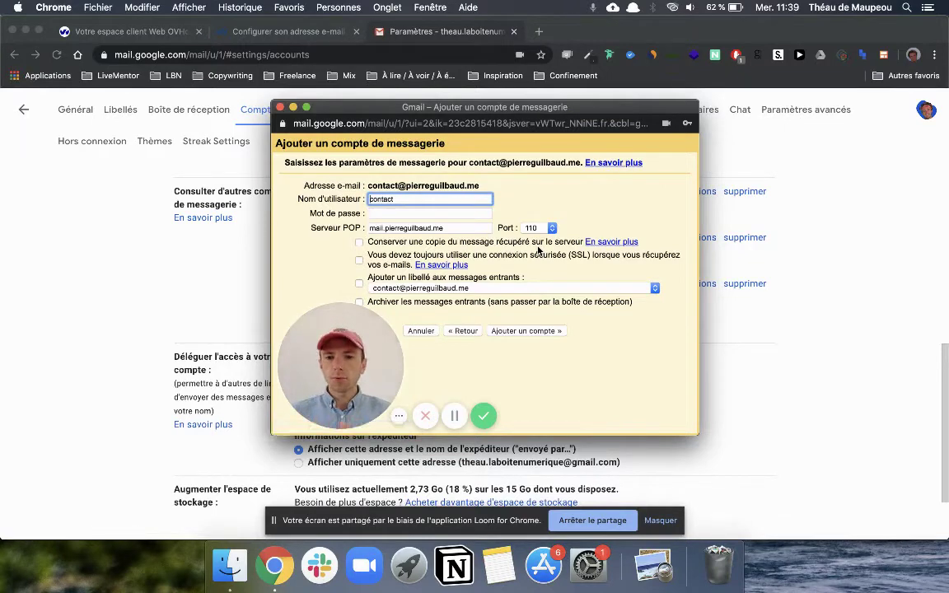
double_click(379, 199)
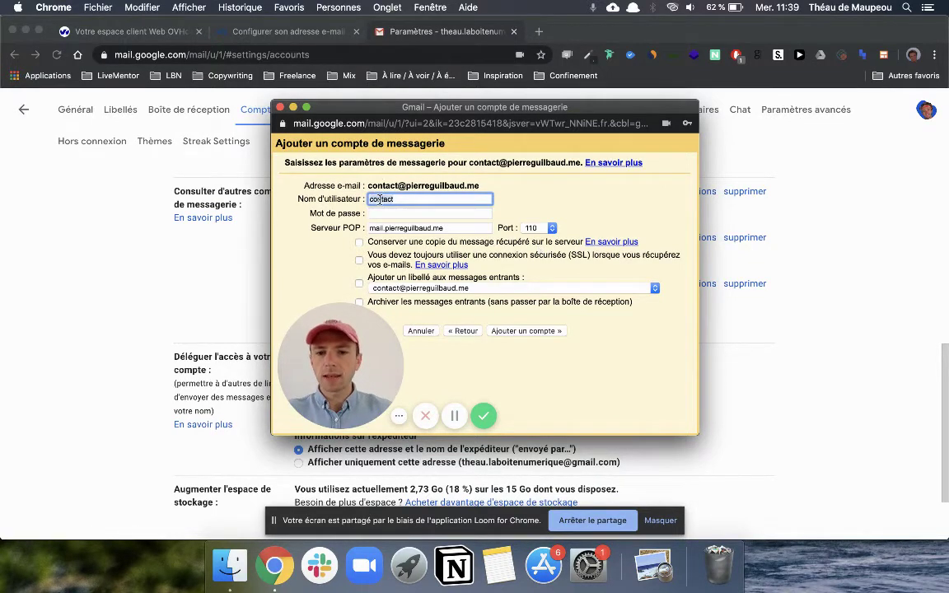
key("super+v")
left_click(394, 214)
key("super+v")
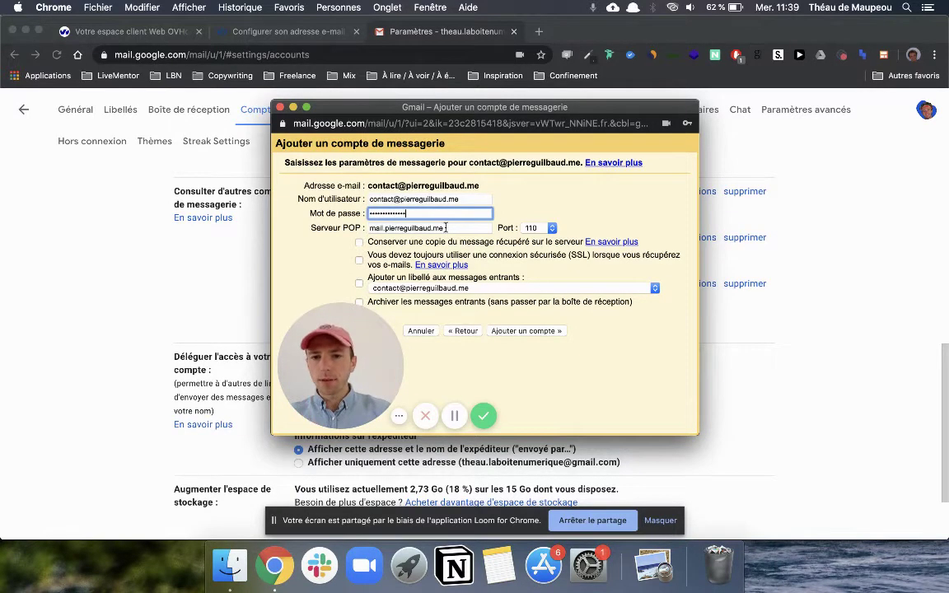
left_click(324, 37)
left_click(325, 37)
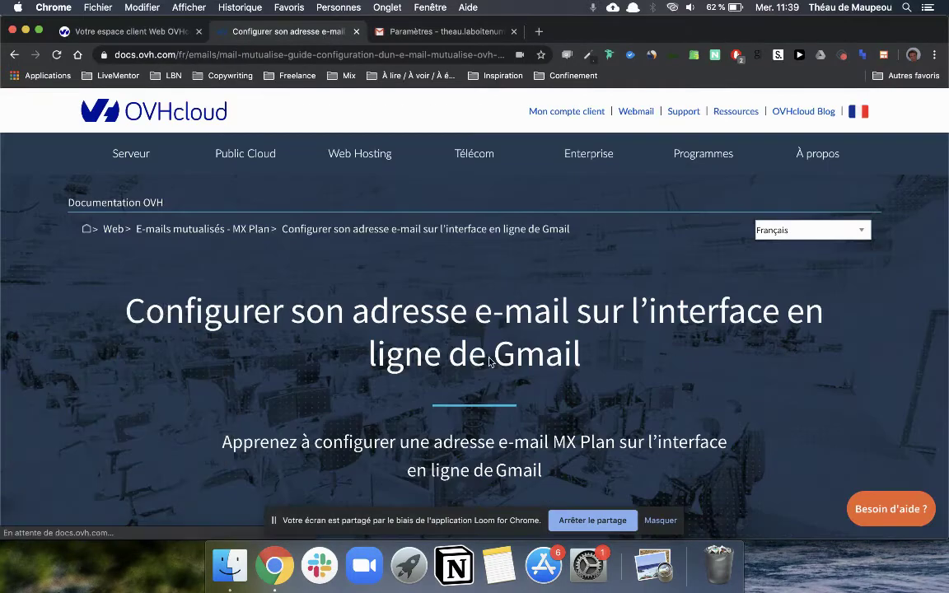
Step: Look up the POP settings in the OVH guide and check the Gmail add-account window
scroll(488, 356, "down", 15)
scroll(490, 361, "down", 20)
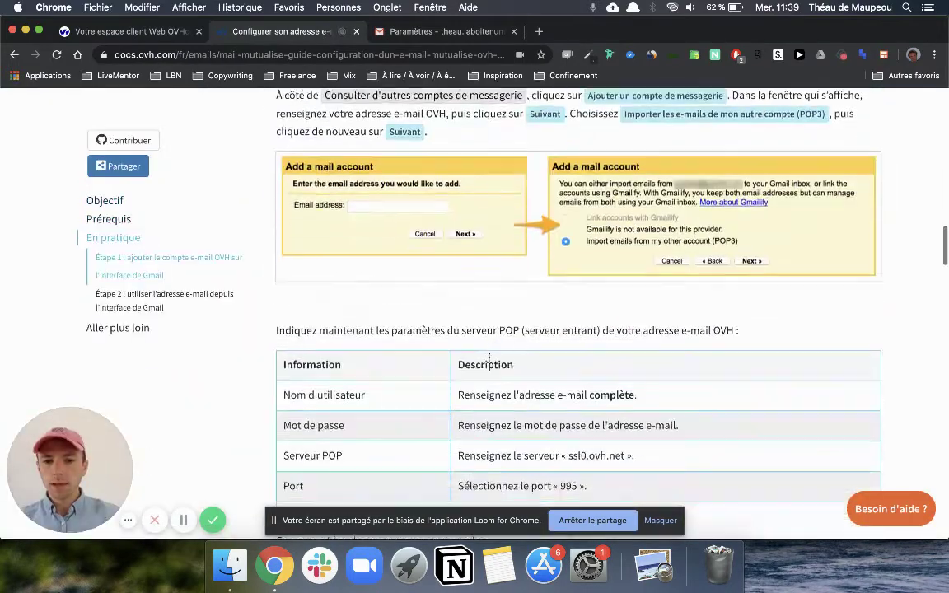
scroll(489, 361, "down", 10)
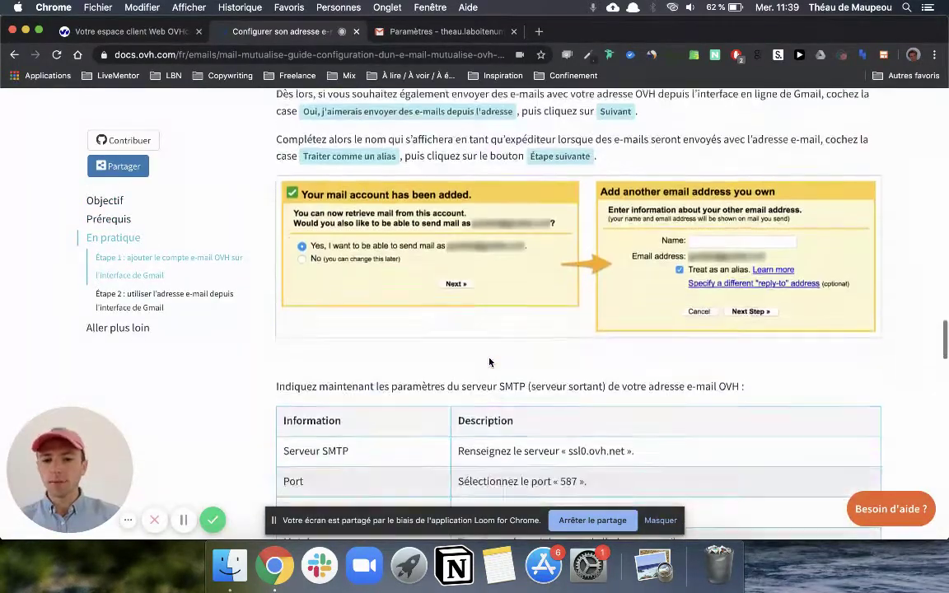
scroll(490, 363, "up", 1)
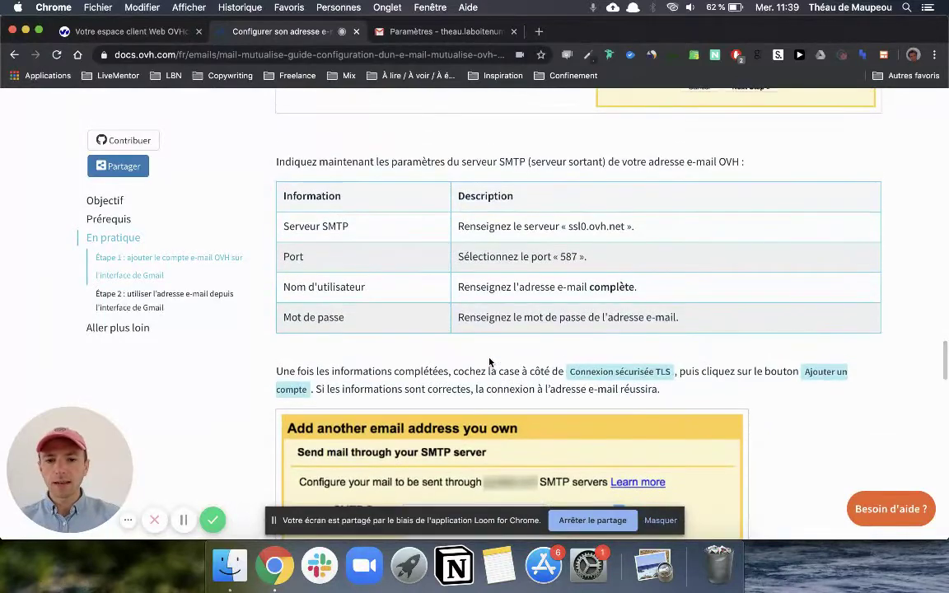
scroll(489, 361, "down", 3)
scroll(490, 361, "up", 4)
scroll(490, 361, "up", 10)
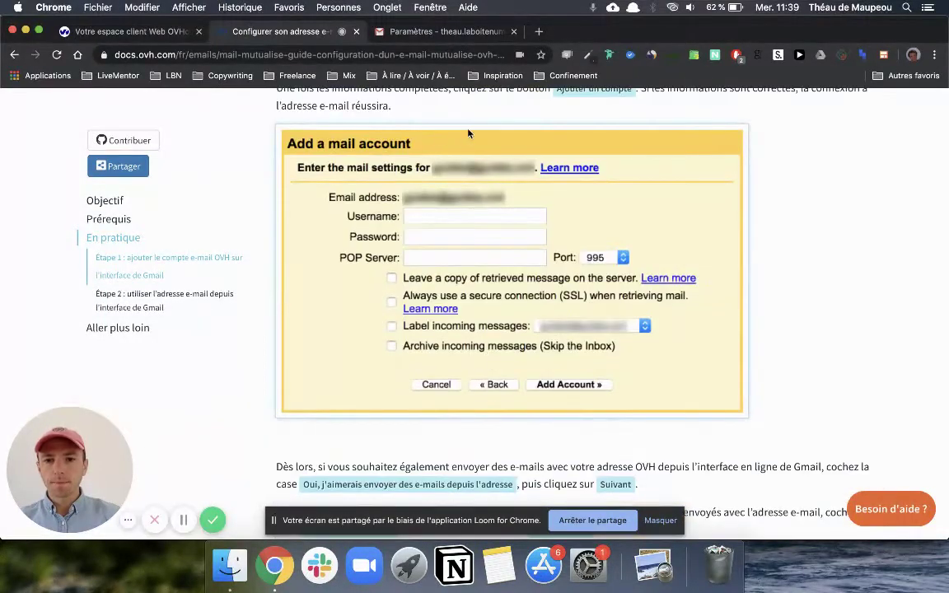
left_click(373, 32)
key("ctrl+Up")
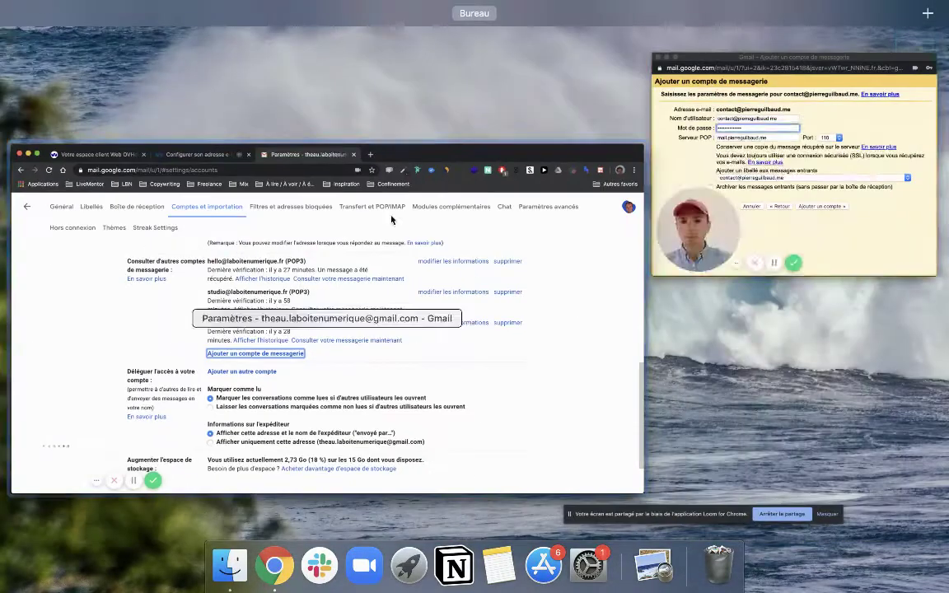
left_click(663, 191)
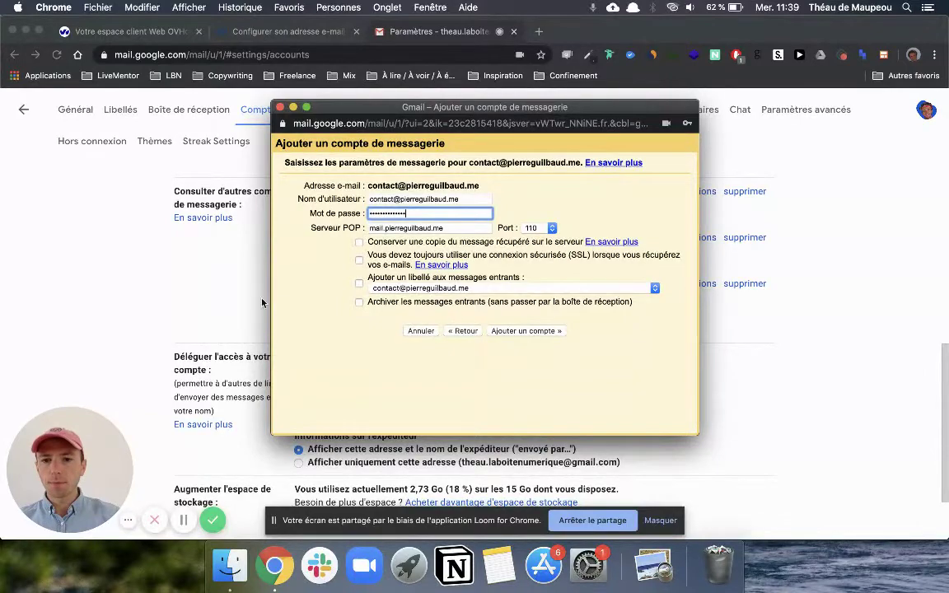
left_click(140, 298)
Step: Copy the POP server address ssl0.ovh.net from the guide and return to the add-account window
left_click(292, 32)
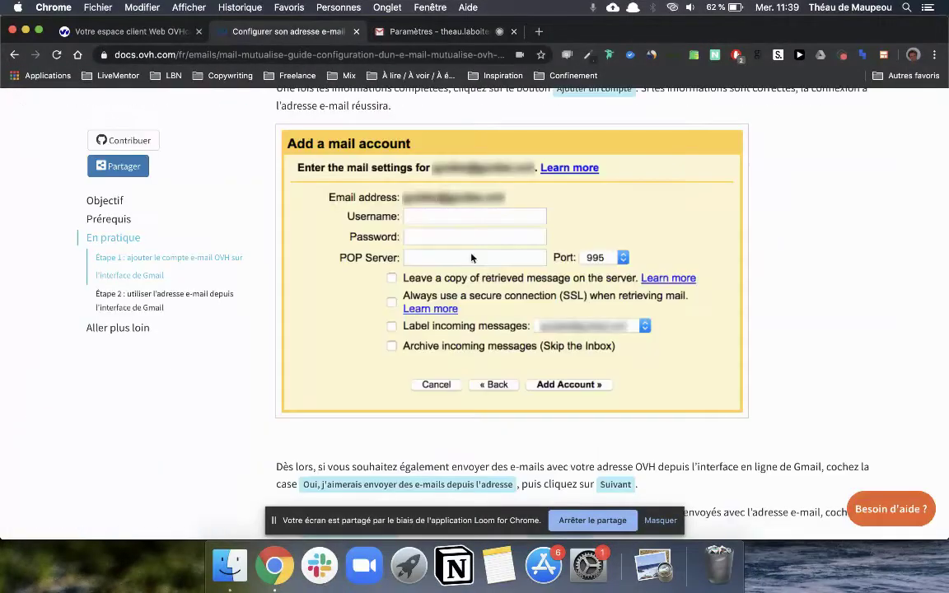
scroll(337, 323, "up", 3)
scroll(338, 323, "down", 10)
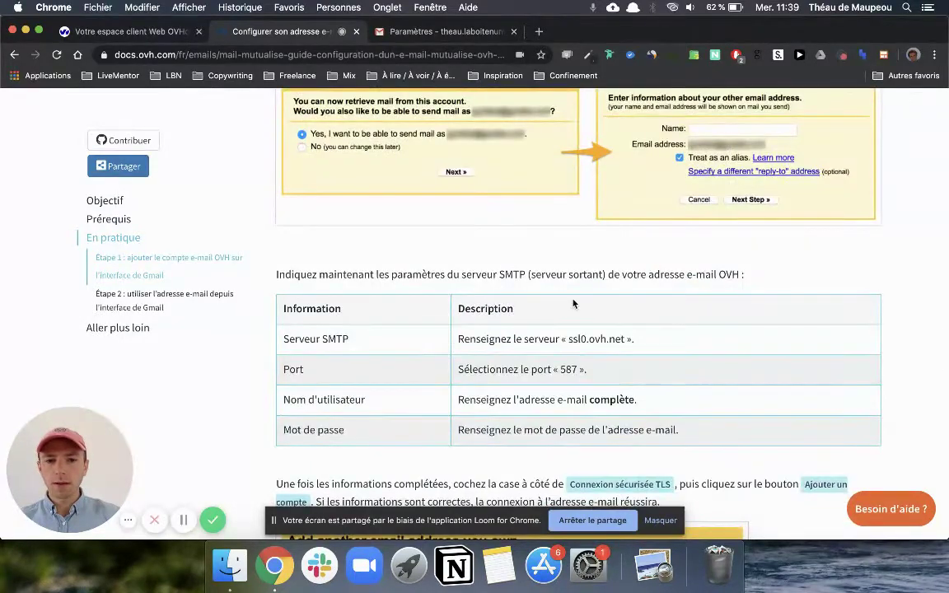
left_click_drag(568, 340, 607, 340)
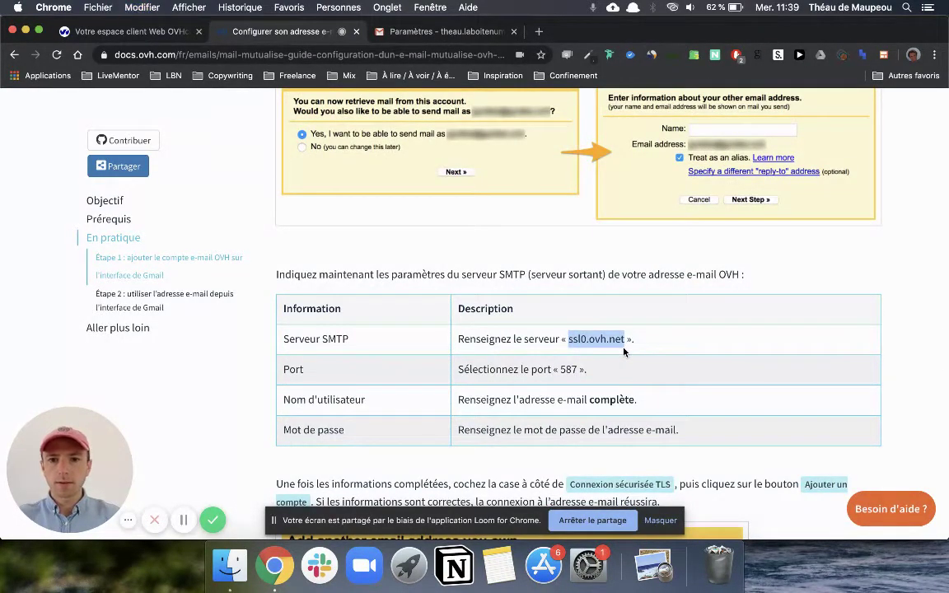
scroll(623, 351, "up", 15)
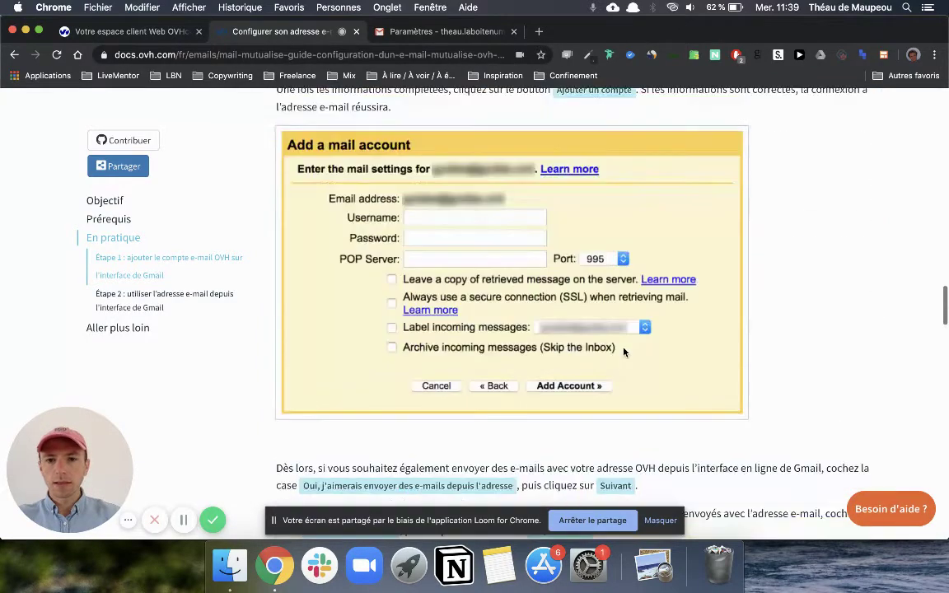
scroll(624, 352, "up", 5)
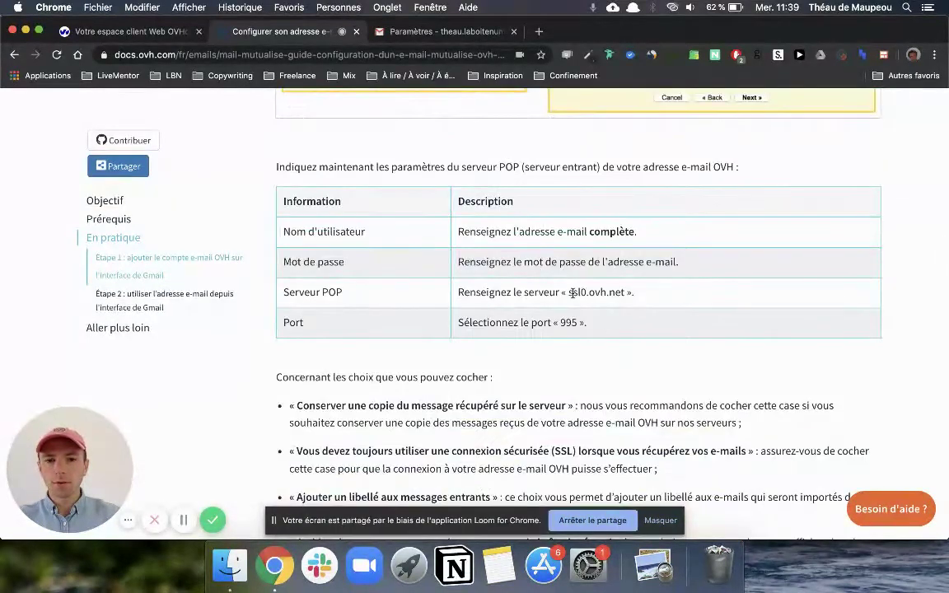
left_click_drag(569, 293, 624, 300)
key("super+c")
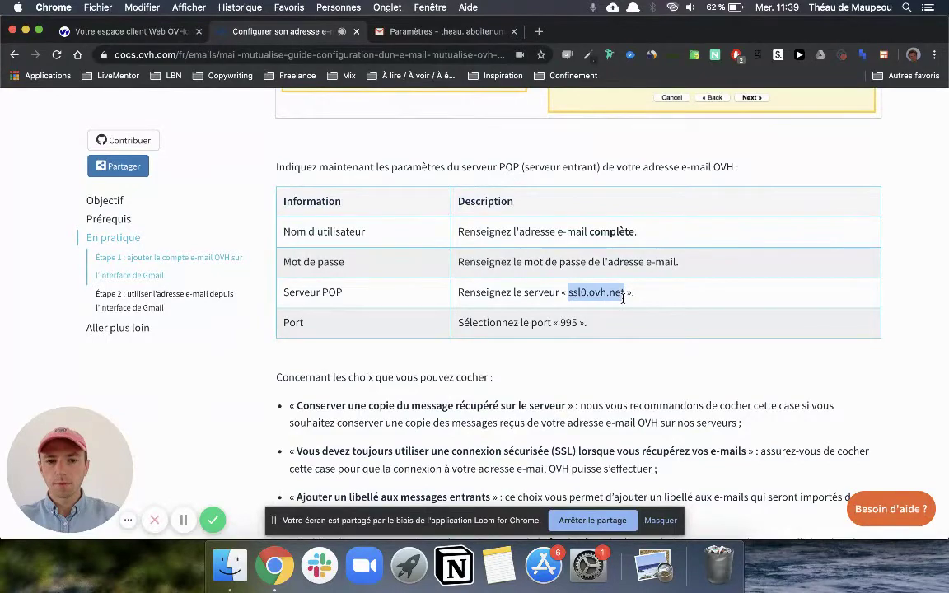
key("ctrl+Up")
left_click(667, 176)
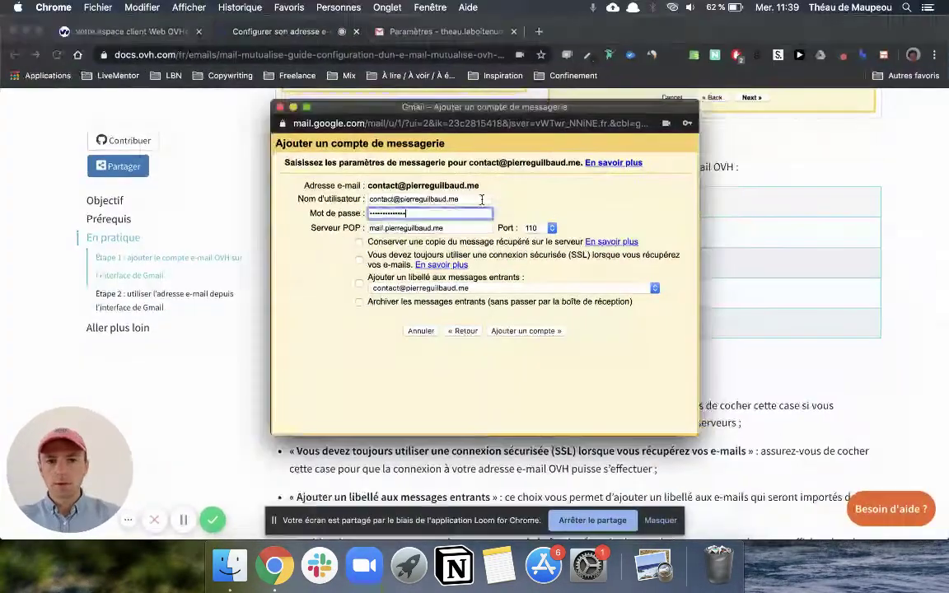
Step: Enter POP server ssl0.ovh.net with port 995 and SSL required, then add the account
left_click(486, 228)
key("super+a")
key("super+v")
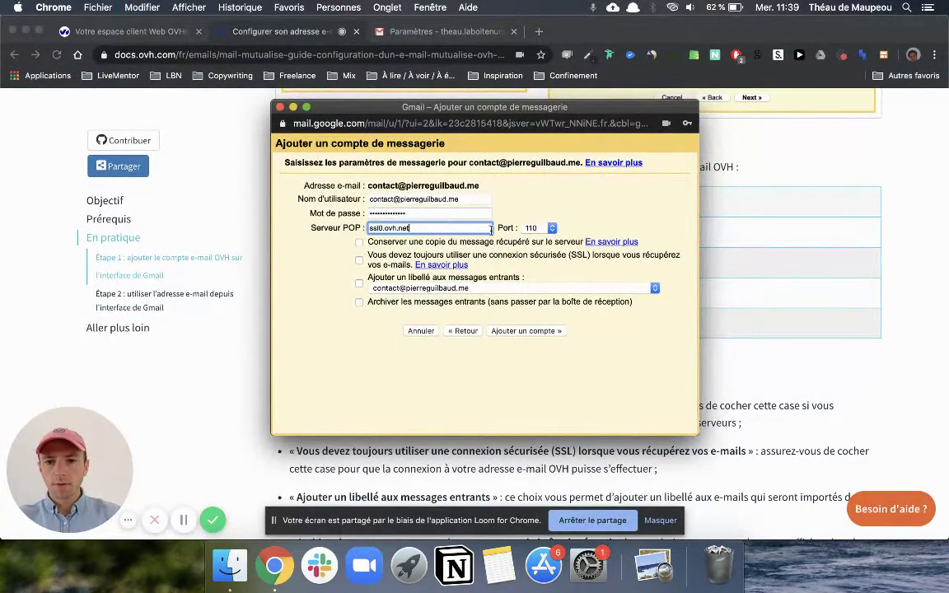
left_click(545, 229)
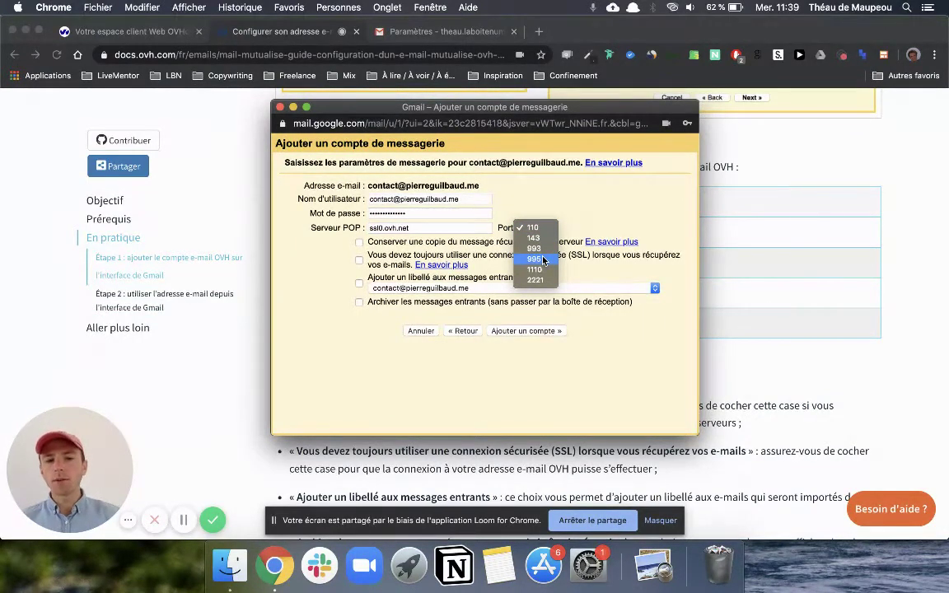
left_click(543, 260)
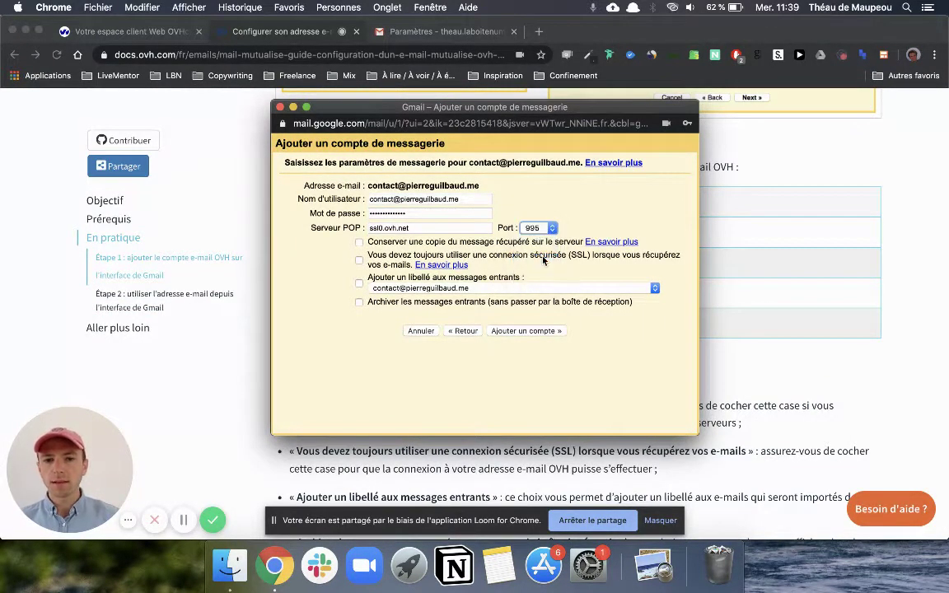
left_click(375, 355)
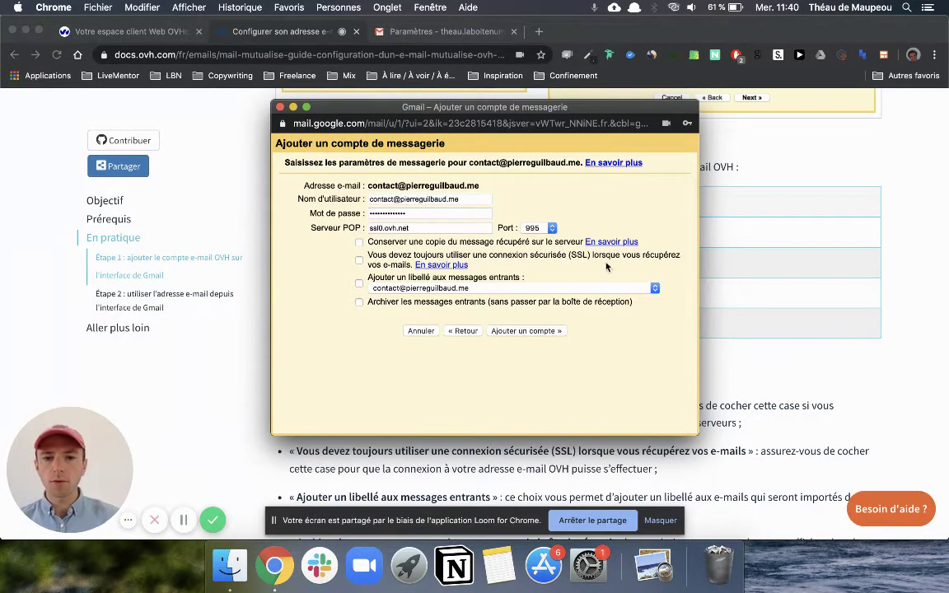
left_click(359, 261)
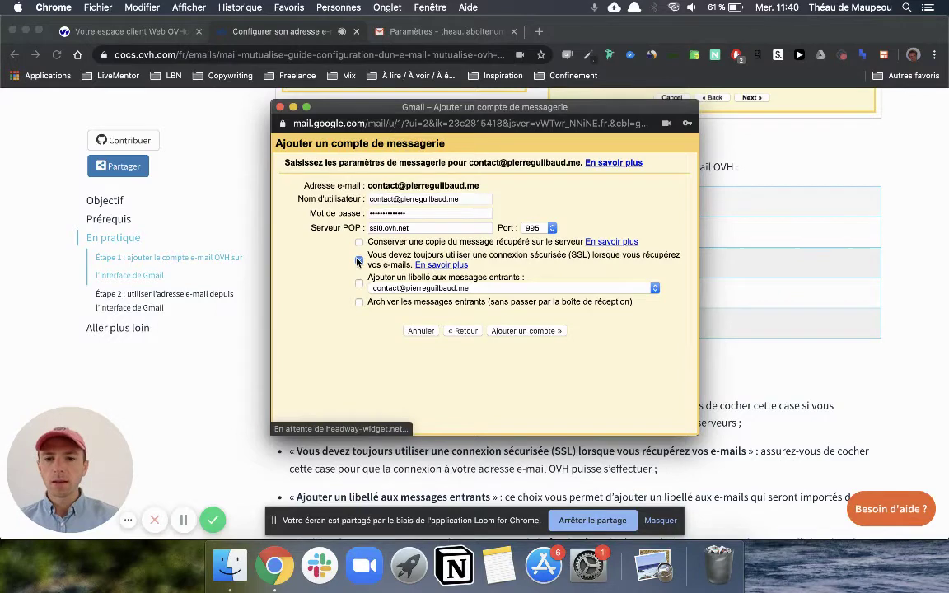
left_click(532, 331)
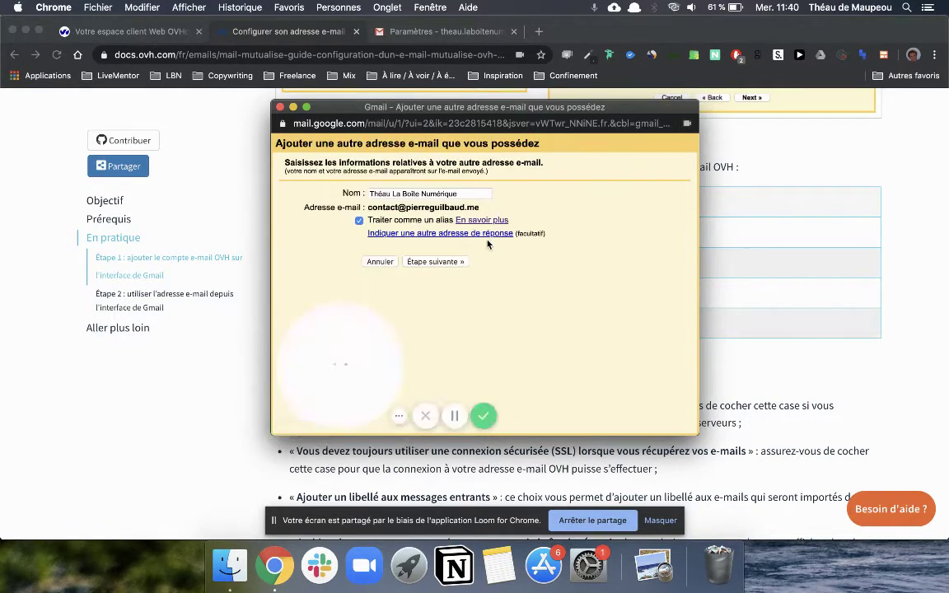
Step: Change the sender name to the owner's name, keep it as an alias, and continue
triple_click(383, 195)
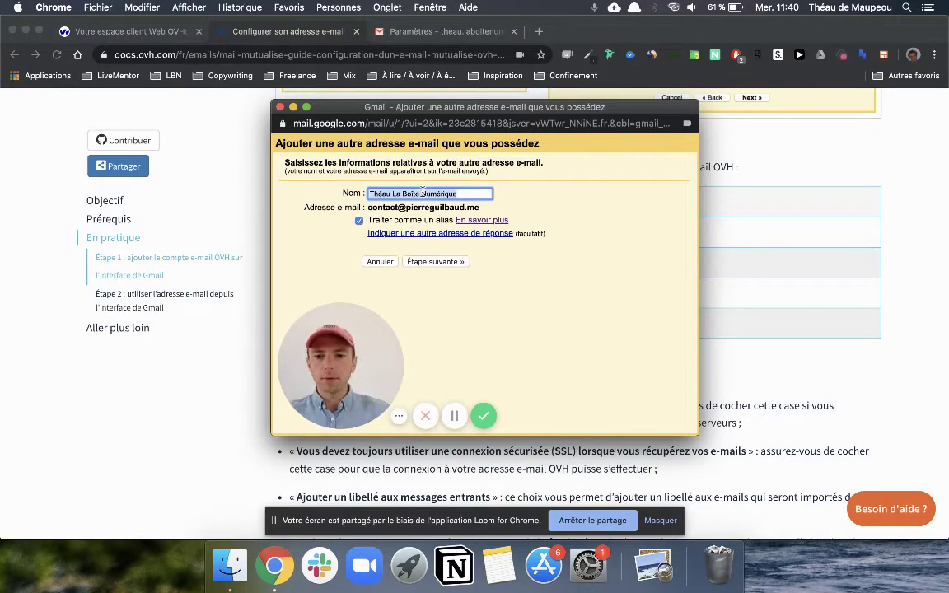
type("Pie")
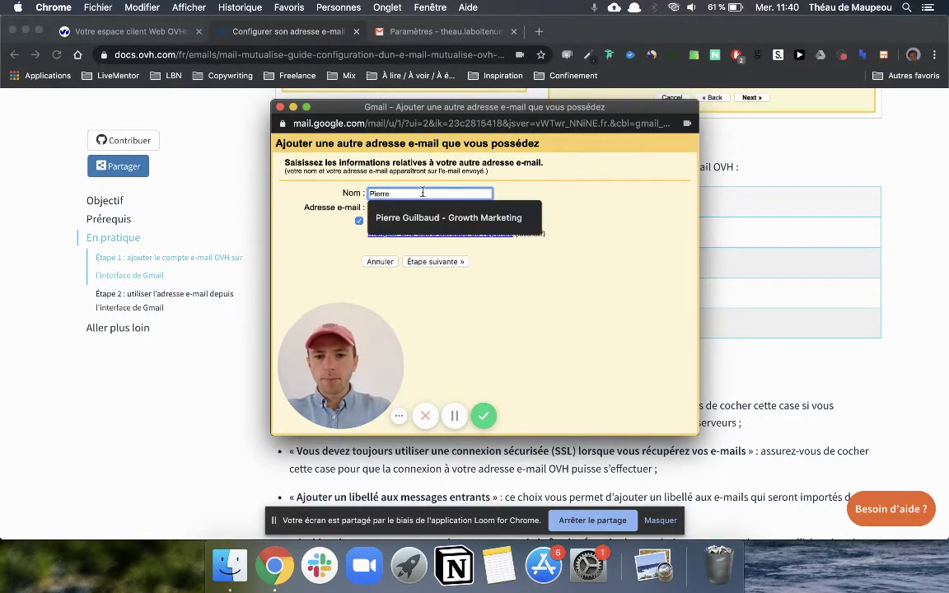
type("rre")
left_click(470, 218)
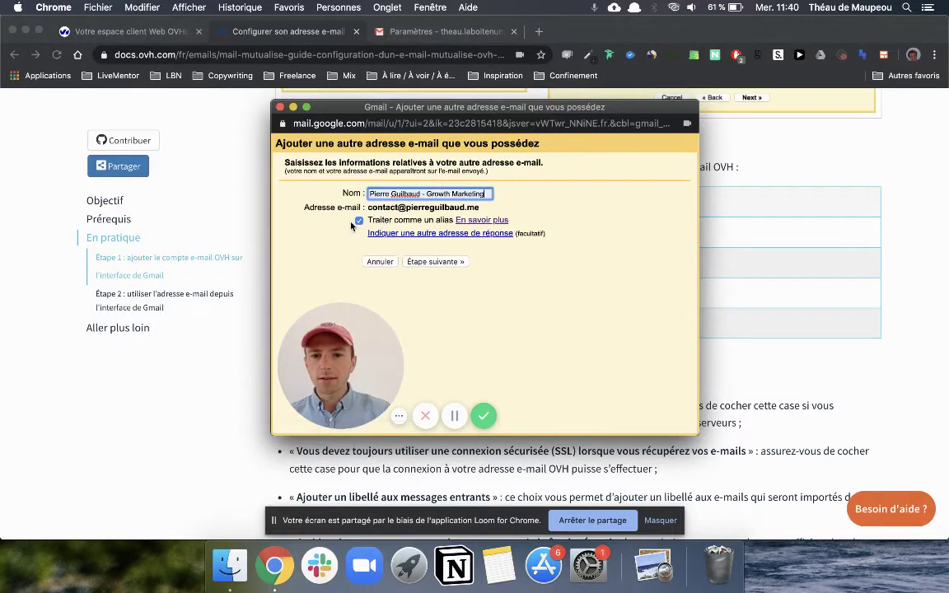
left_click(441, 263)
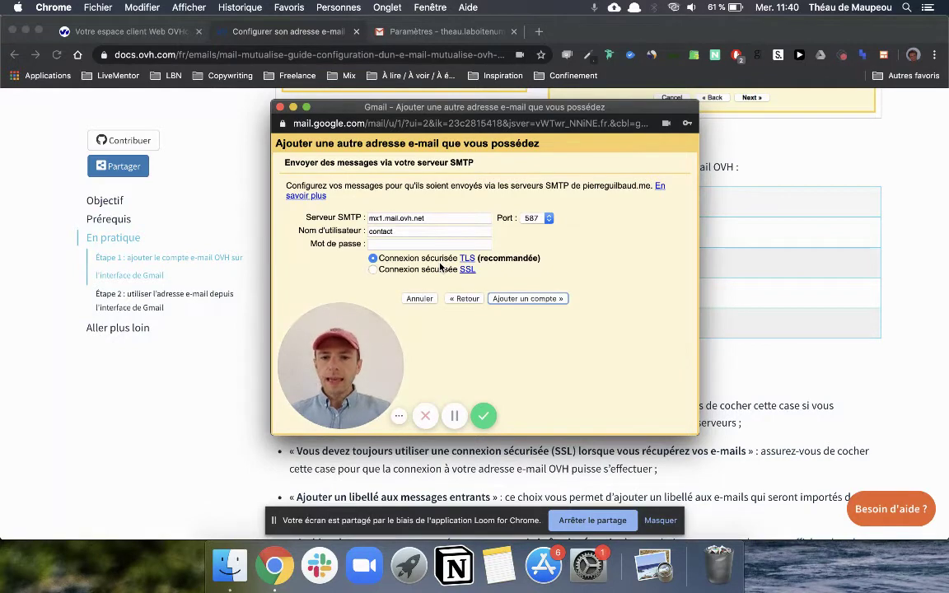
Step: Set SMTP server ssl0.ovh.net with the full contact address as username and submit for verification
triple_click(439, 218)
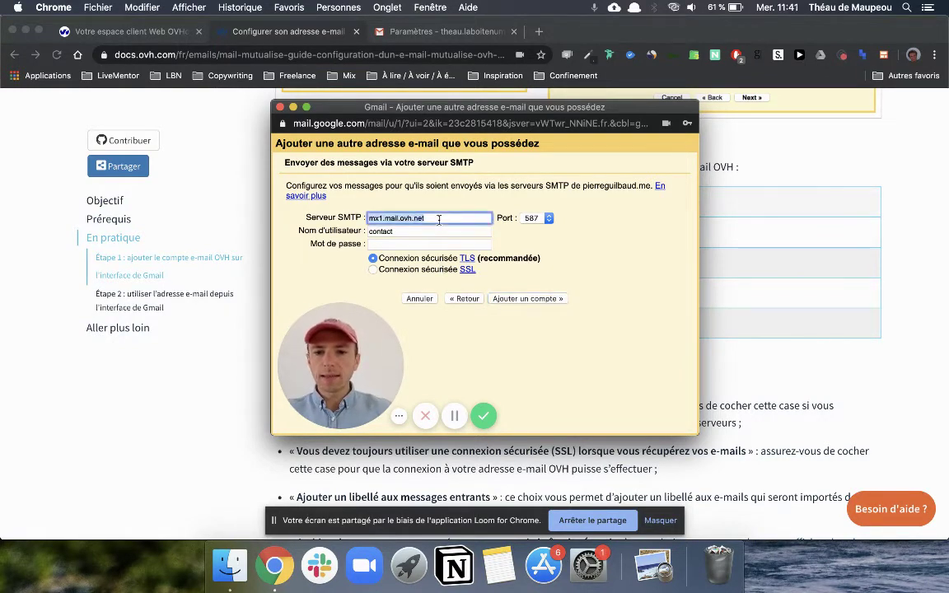
key("super+v")
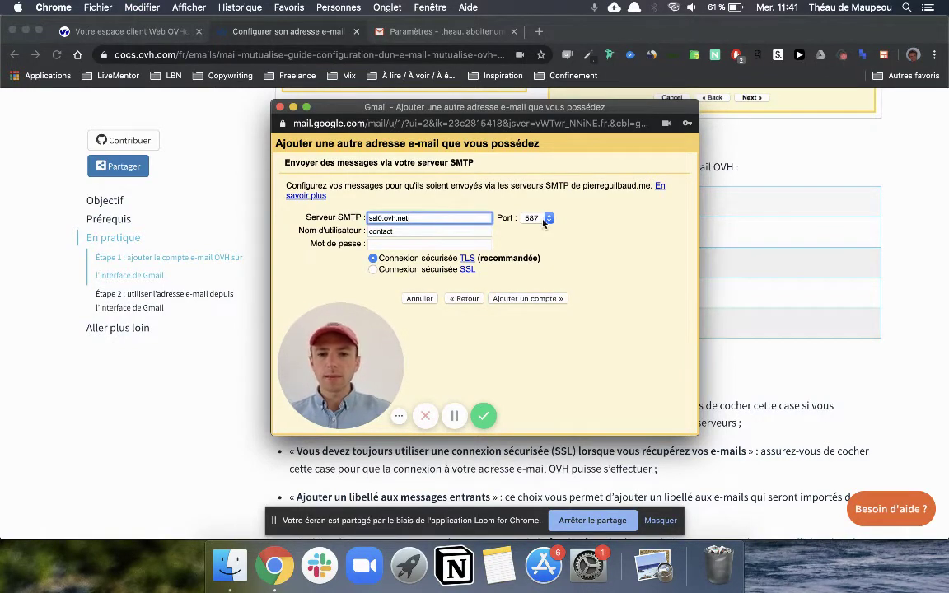
left_click(403, 232)
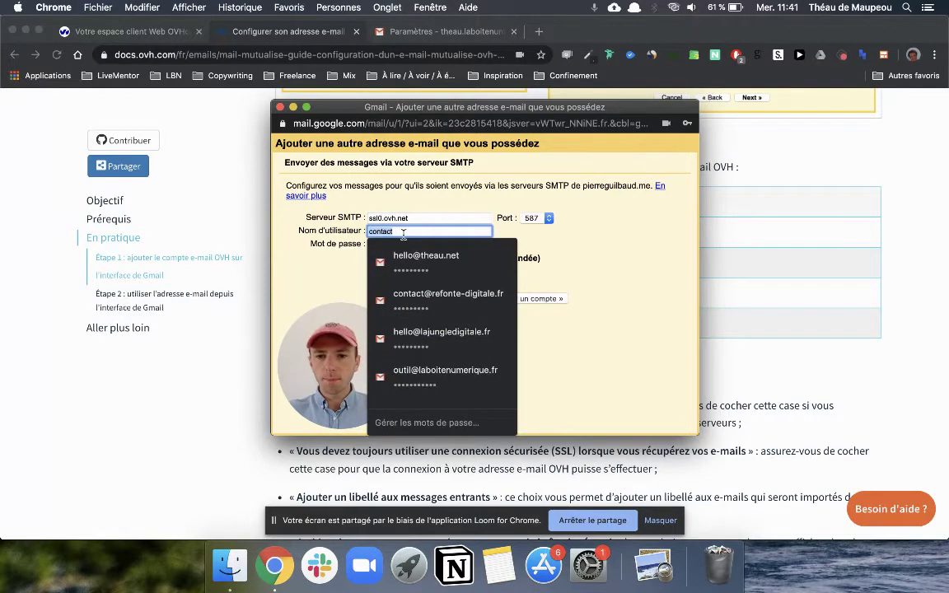
key("BackSpace")
key("BackSpace")
key("BackSpace")
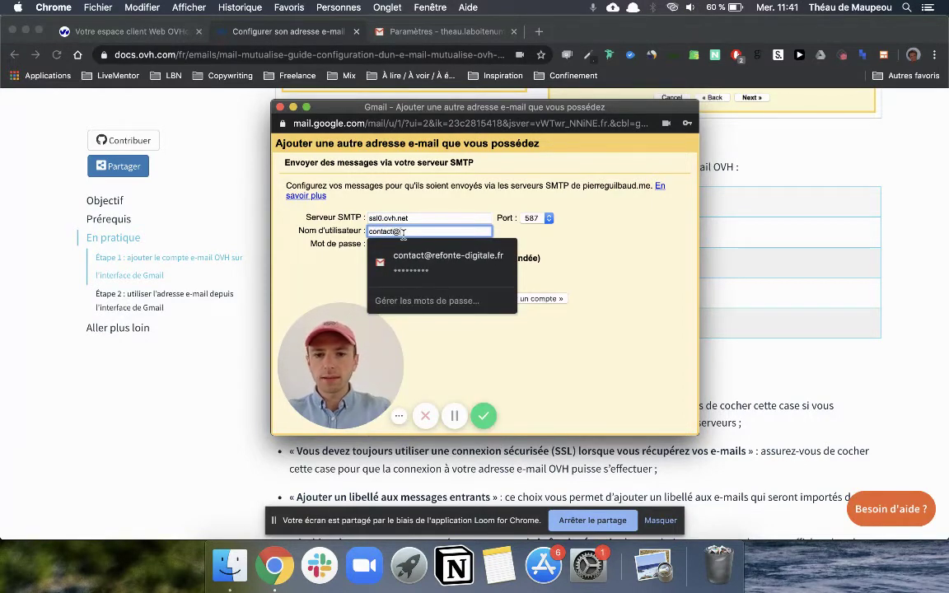
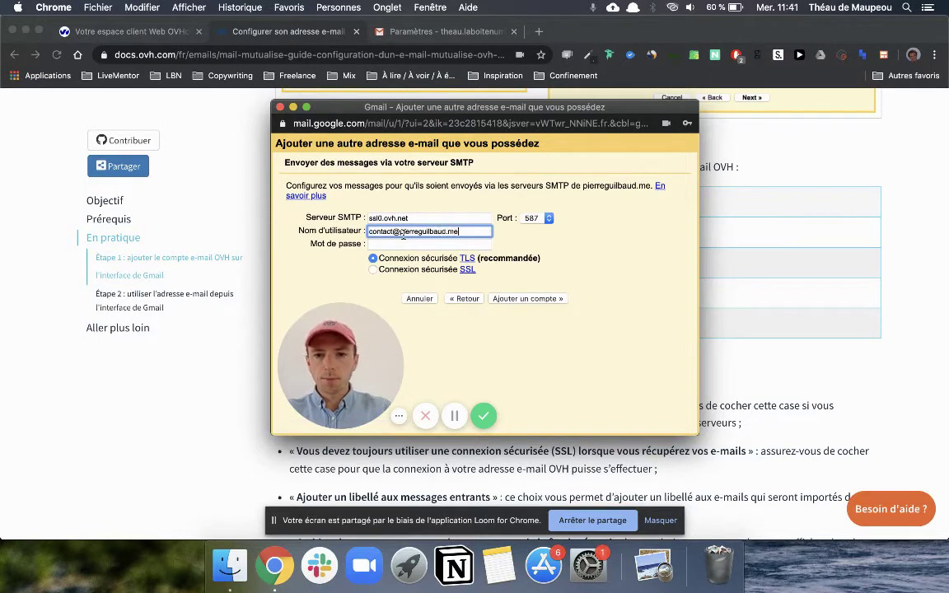
key("Tab")
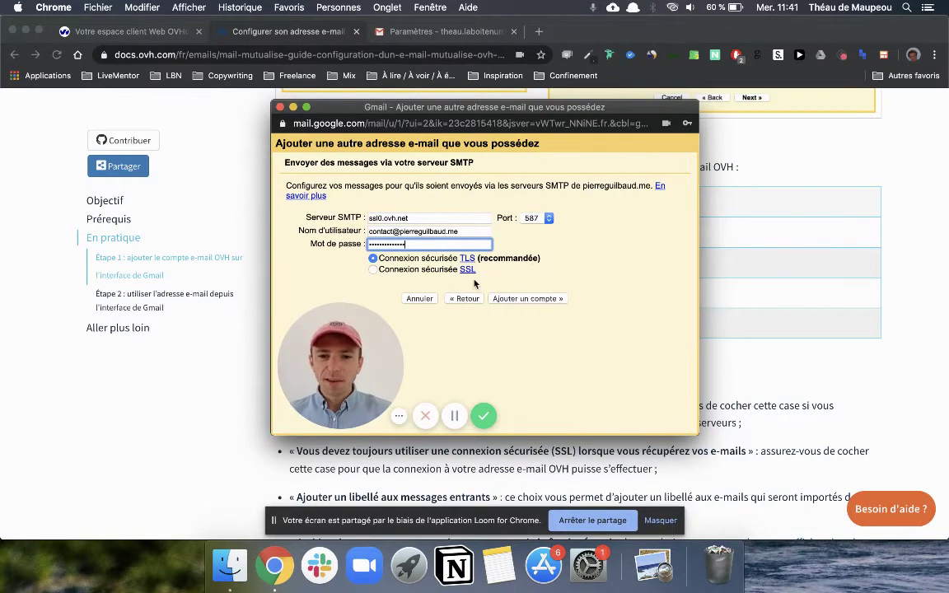
left_click(524, 299)
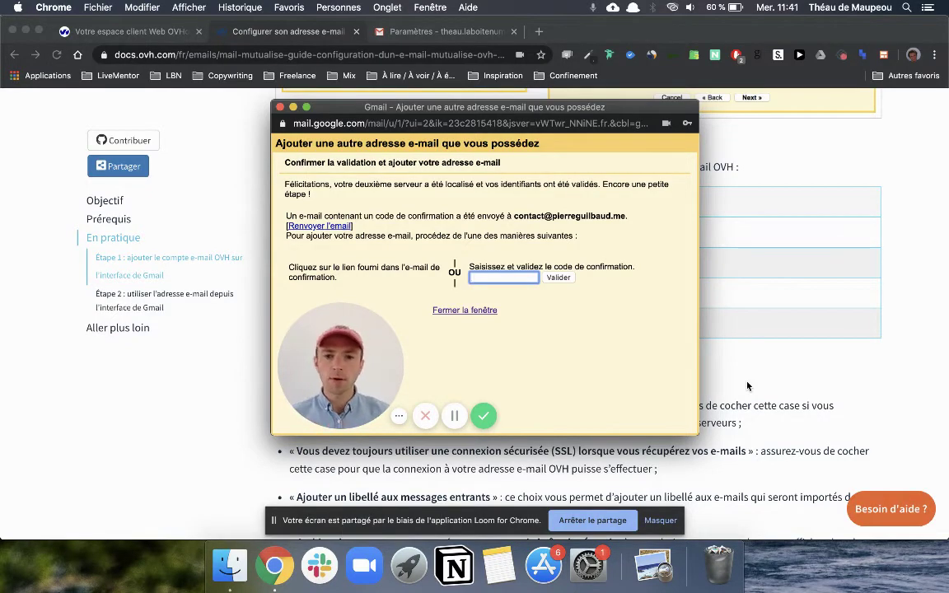
Step: Return to the OVH Gmail guide and follow its ovh.com/fr/mail link to the webmail login page
left_click(792, 392)
scroll(791, 392, "down", 10)
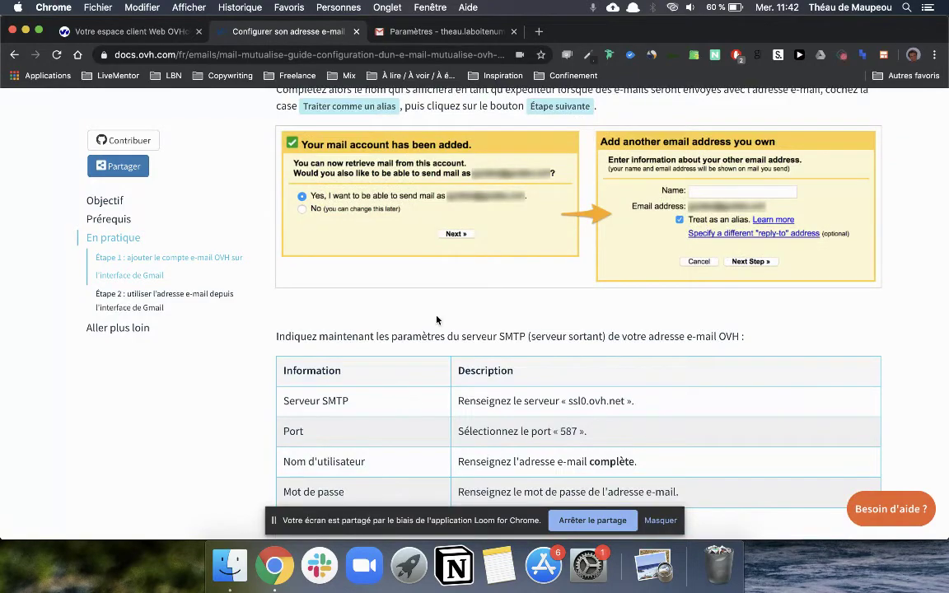
scroll(397, 401, "down", 5)
scroll(442, 370, "down", 15)
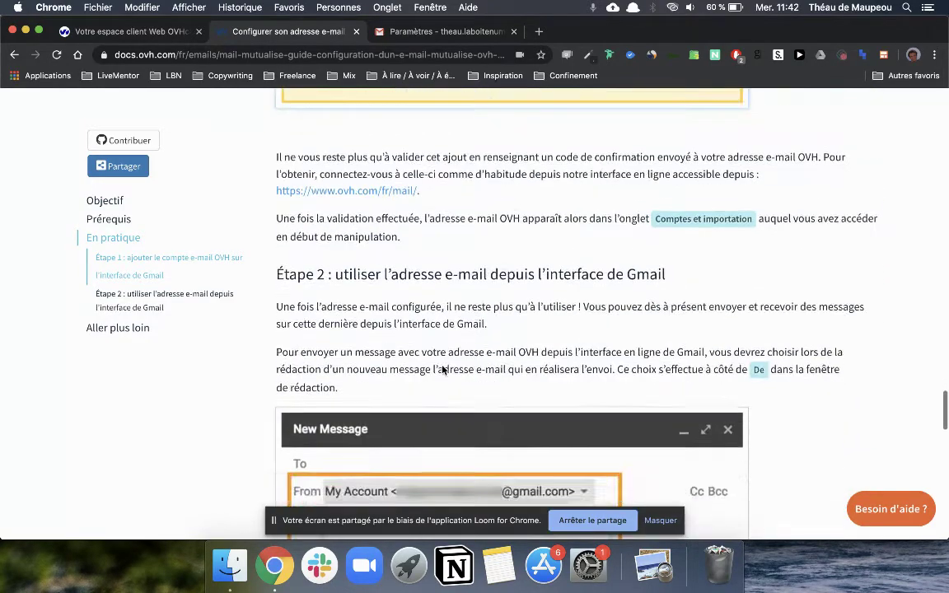
scroll(443, 370, "up", 5)
scroll(442, 370, "up", 3)
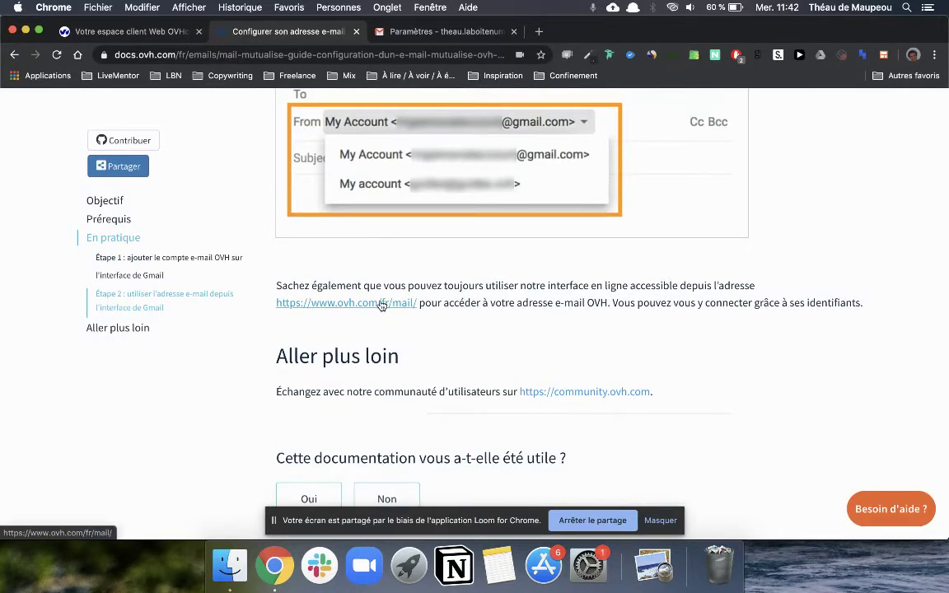
left_click(381, 305)
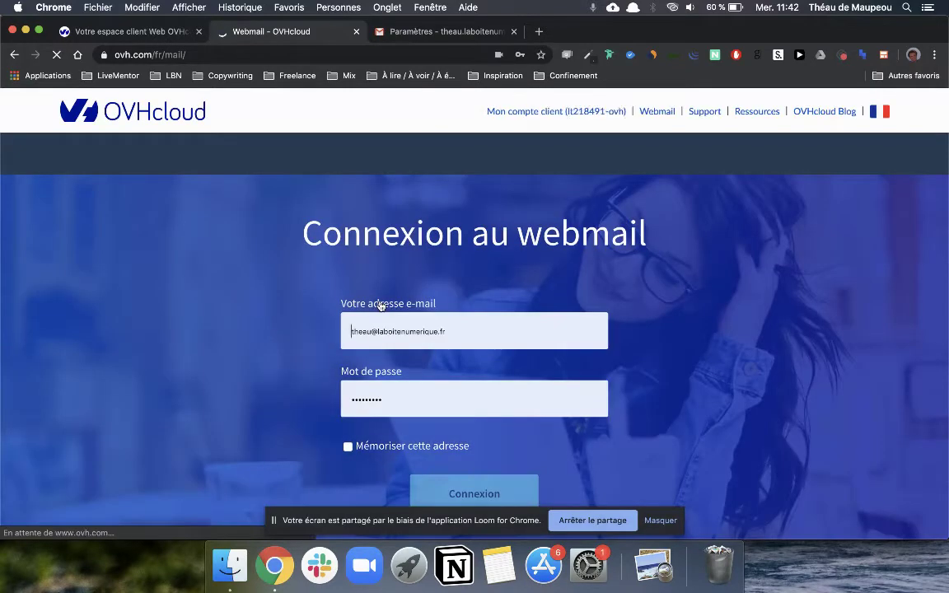
Step: Sign in to OVH Webmail with the contact mailbox address and its password
left_click(397, 323)
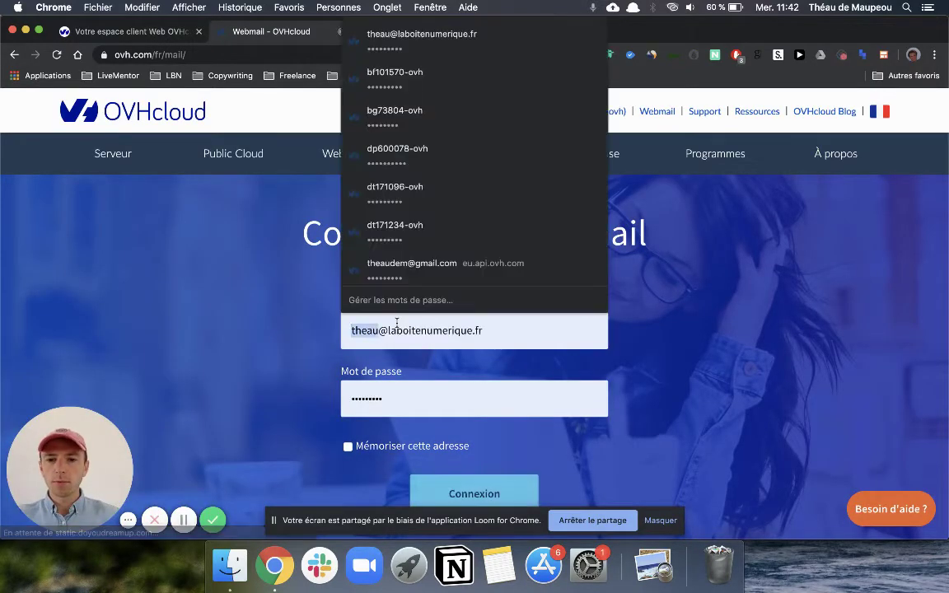
key("super+a")
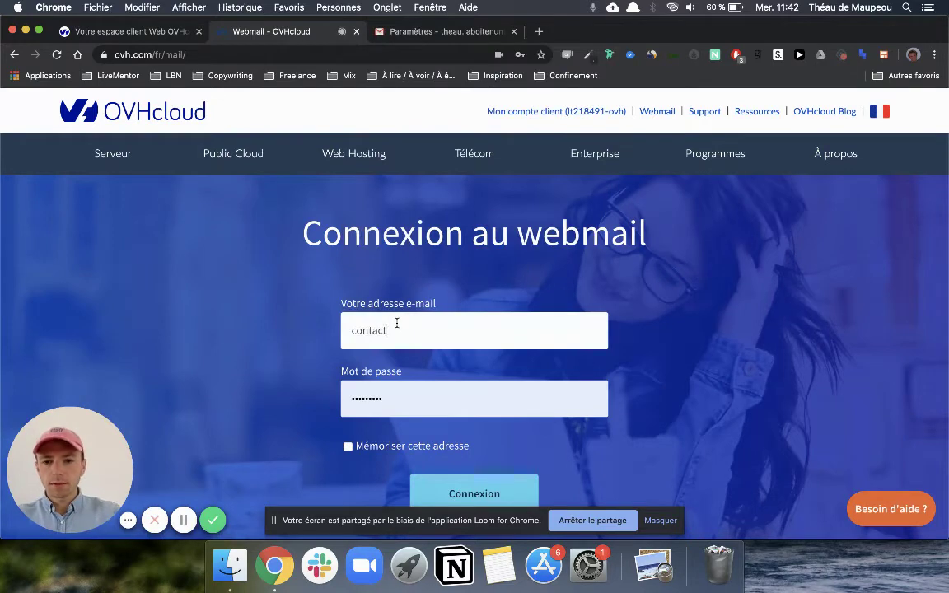
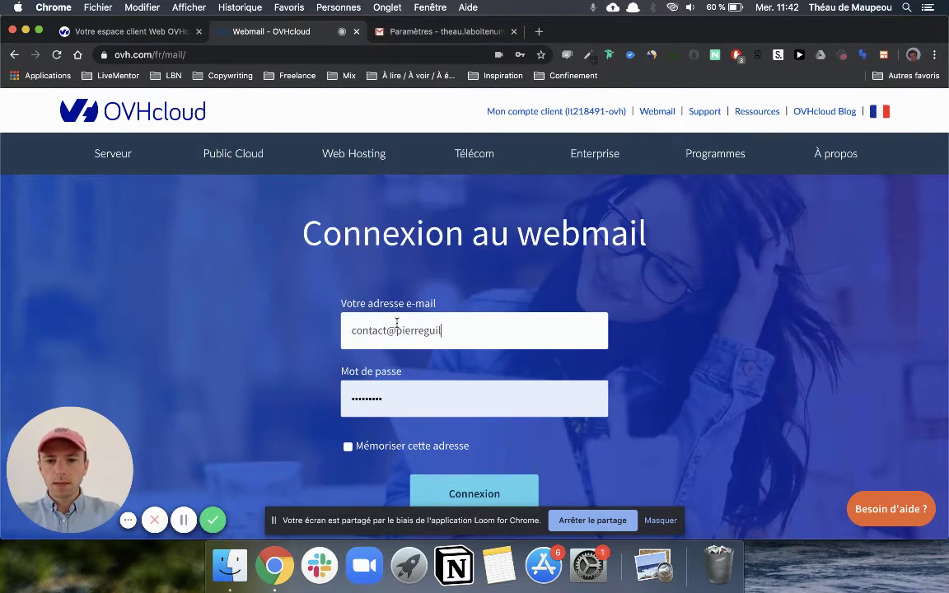
key("Tab")
type("••")
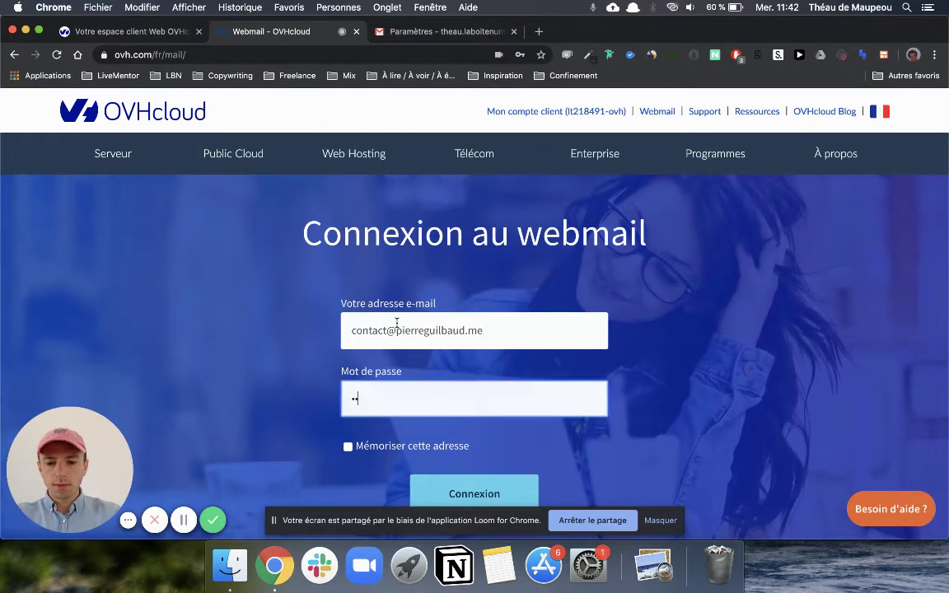
type("••••••••••••")
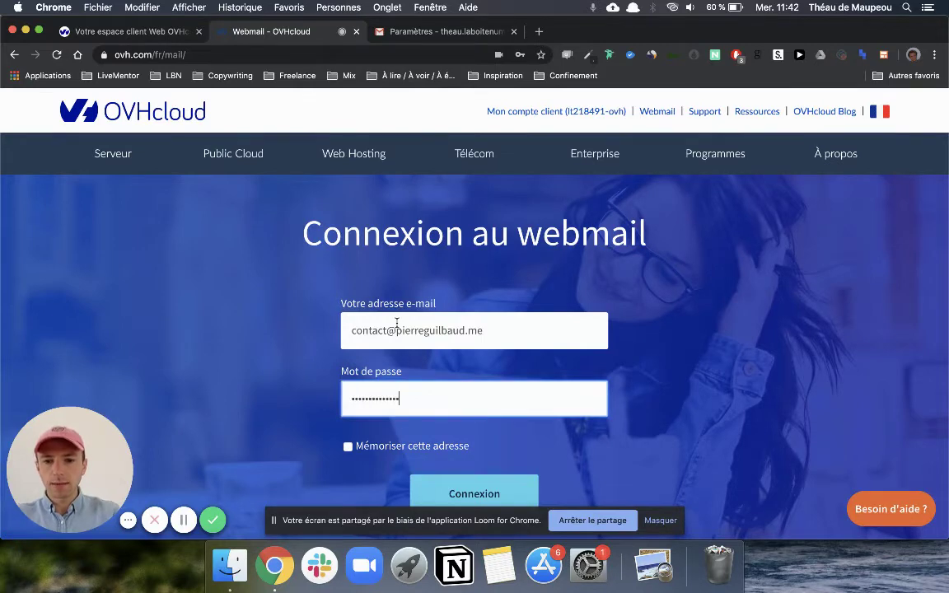
scroll(525, 333, "down", 2)
left_click(485, 419)
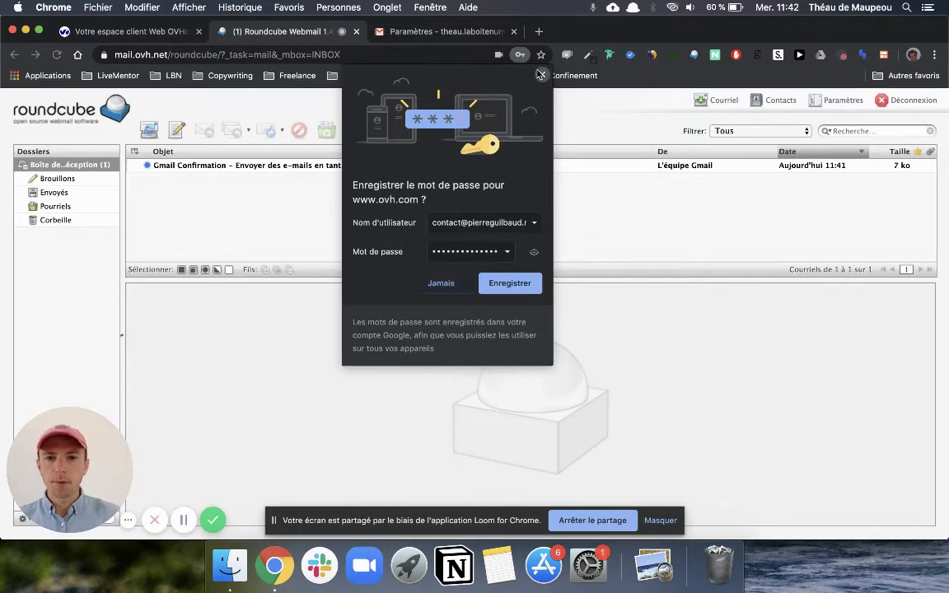
Step: Dismiss the save-password prompt, open the Gmail Confirmation email and copy its confirmation code
left_click(482, 63)
left_click(280, 169)
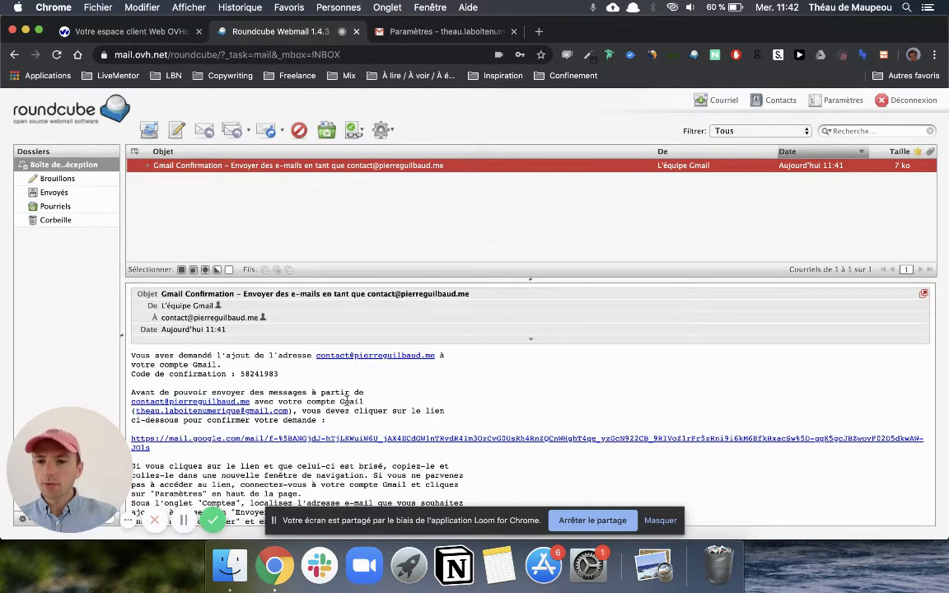
scroll(264, 370, "down", 1)
double_click(255, 363)
key("super+c")
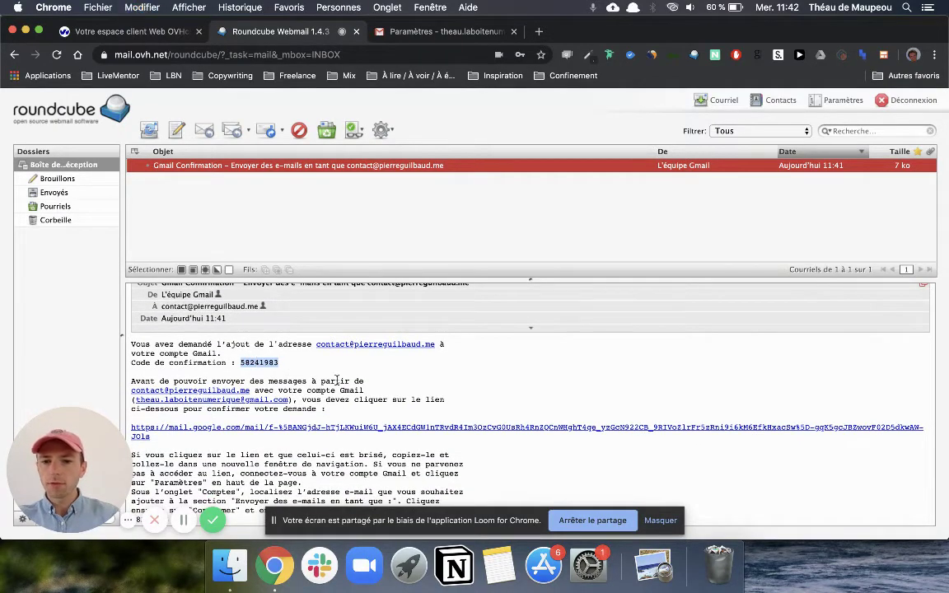
key("ctrl+Up")
Step: Paste the copied code into Gmail's add-address window and validate it with Valider
left_click(647, 199)
left_click(499, 277)
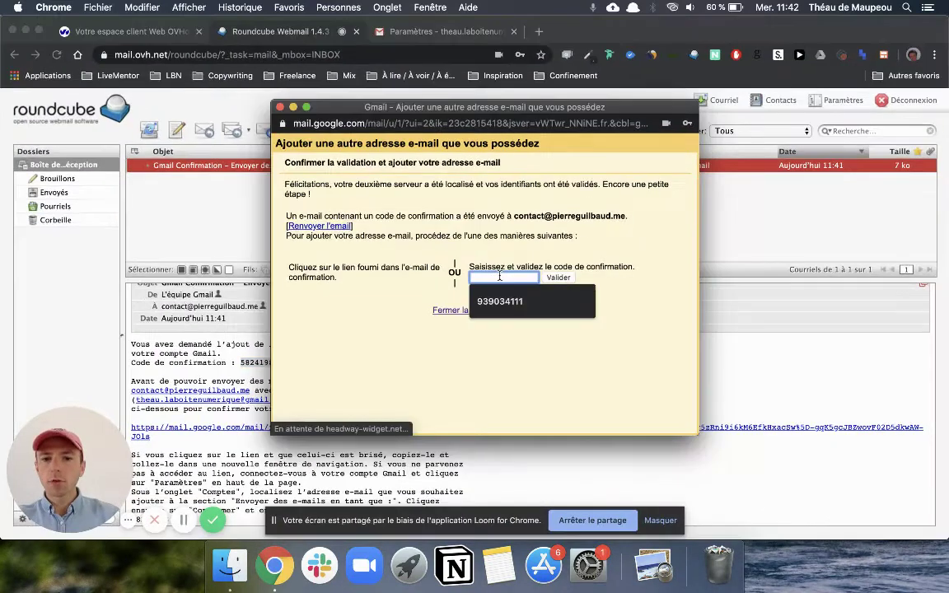
key("super+v")
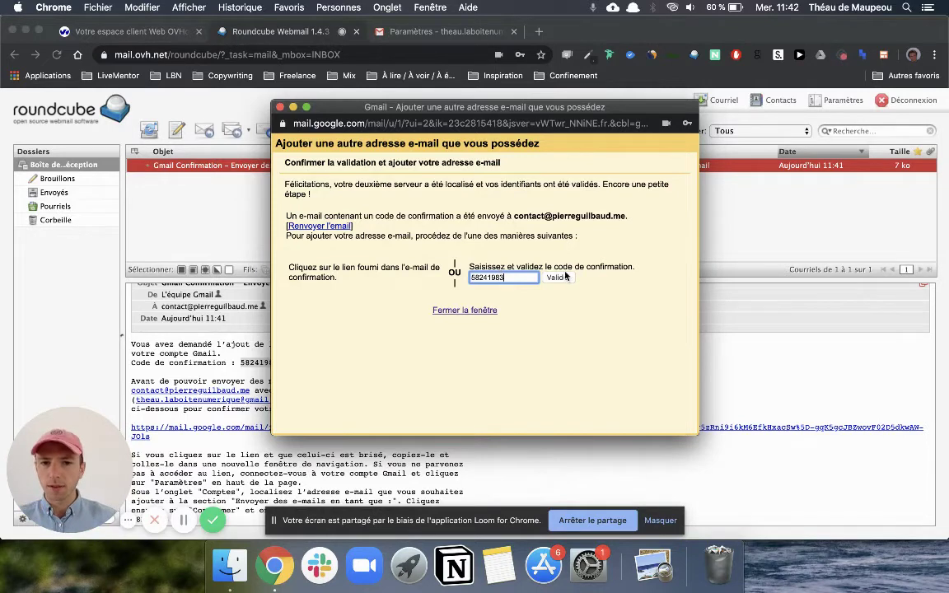
left_click(559, 278)
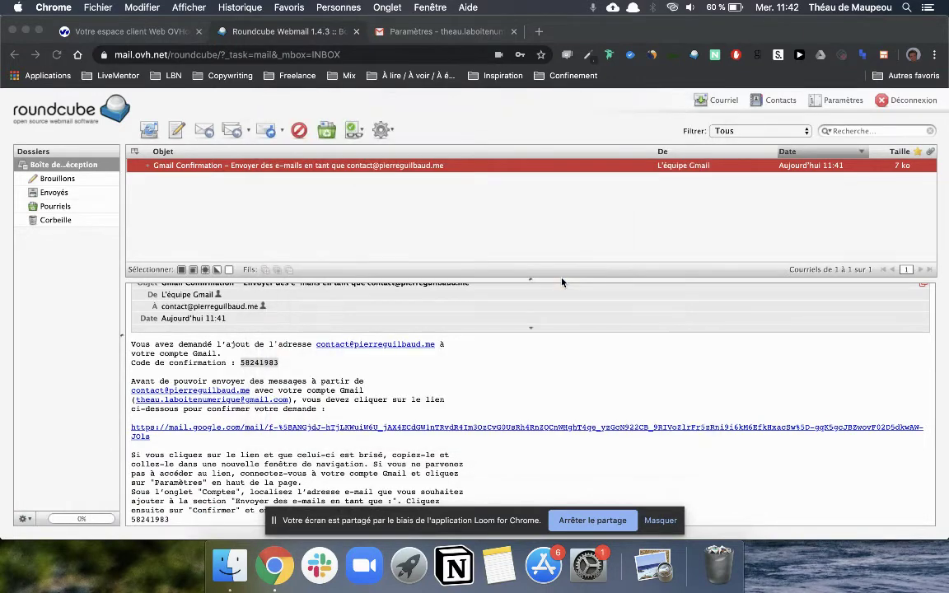
Step: Review the send-as and POP3 lists in Comptes et importation, then check the contact account for mail now
left_click(449, 38)
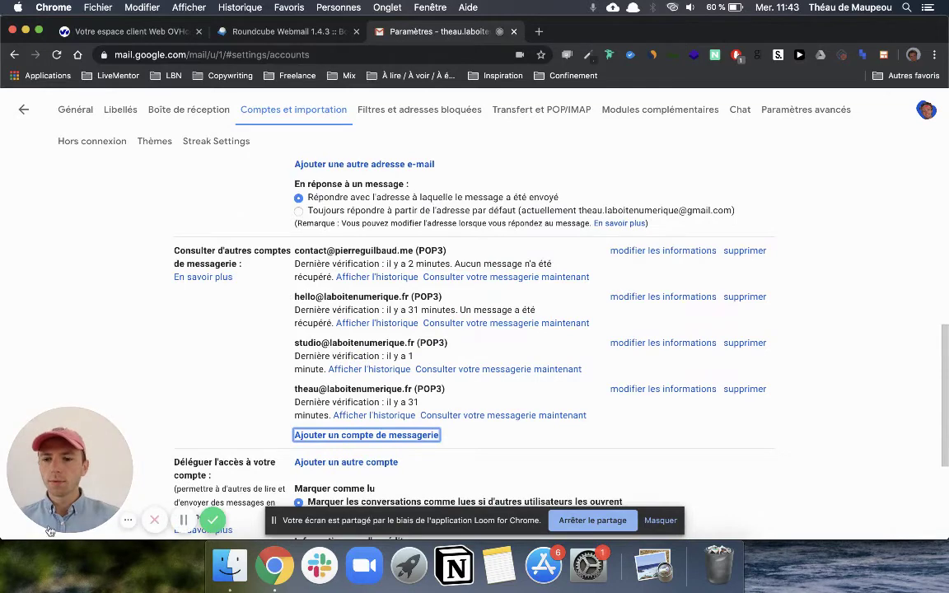
left_click(67, 516)
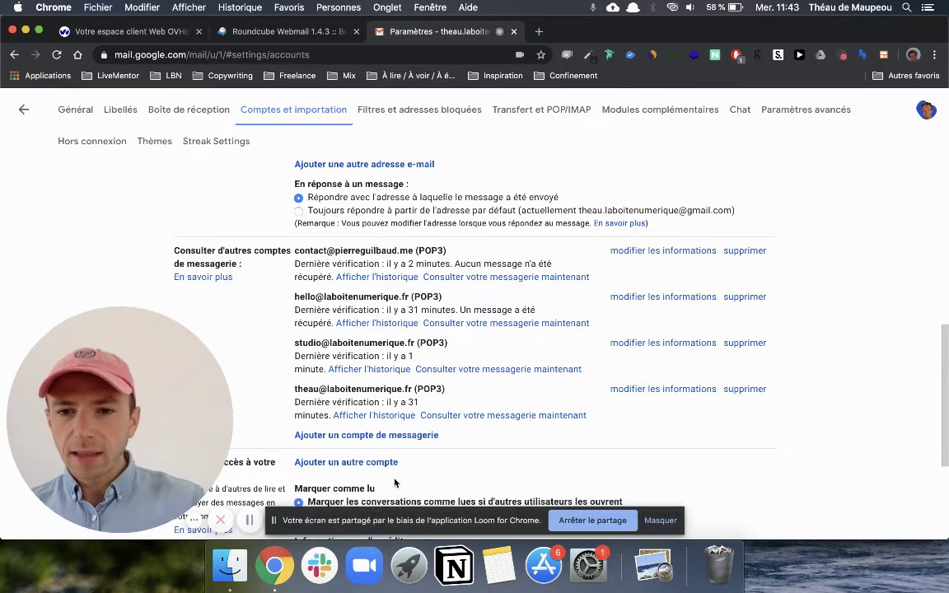
scroll(669, 431, "down", 1)
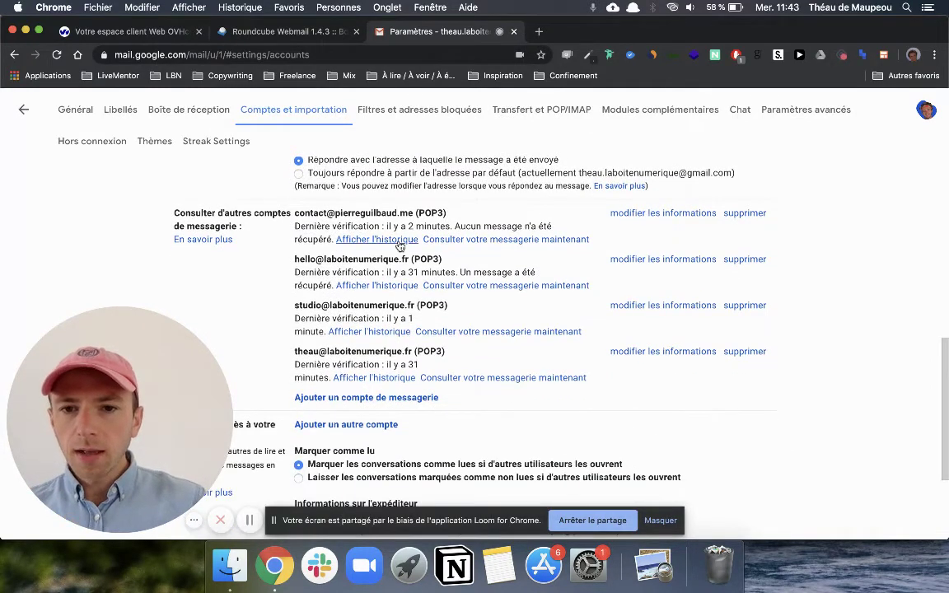
scroll(304, 189, "up", 1)
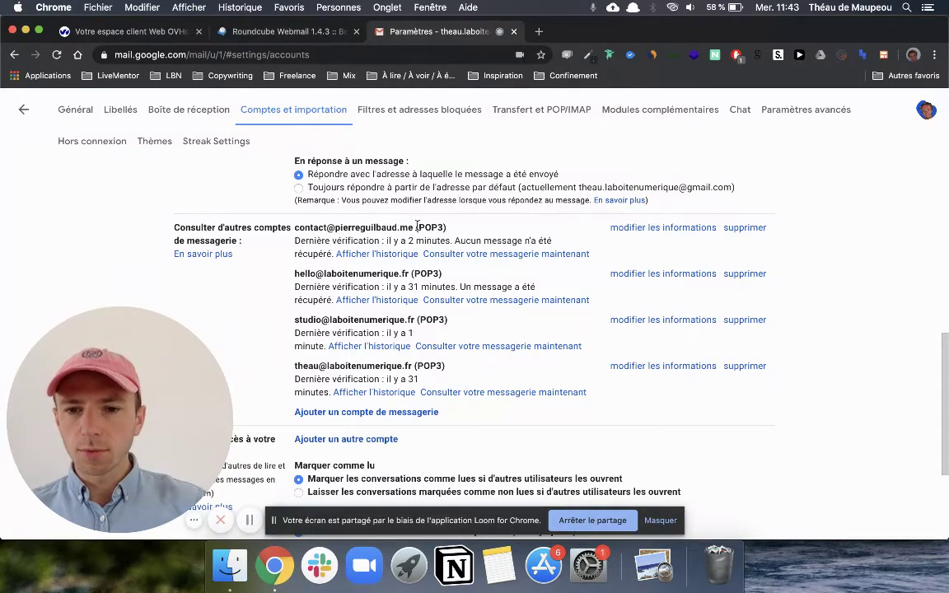
scroll(412, 225, "down", 5)
scroll(418, 227, "up", 10)
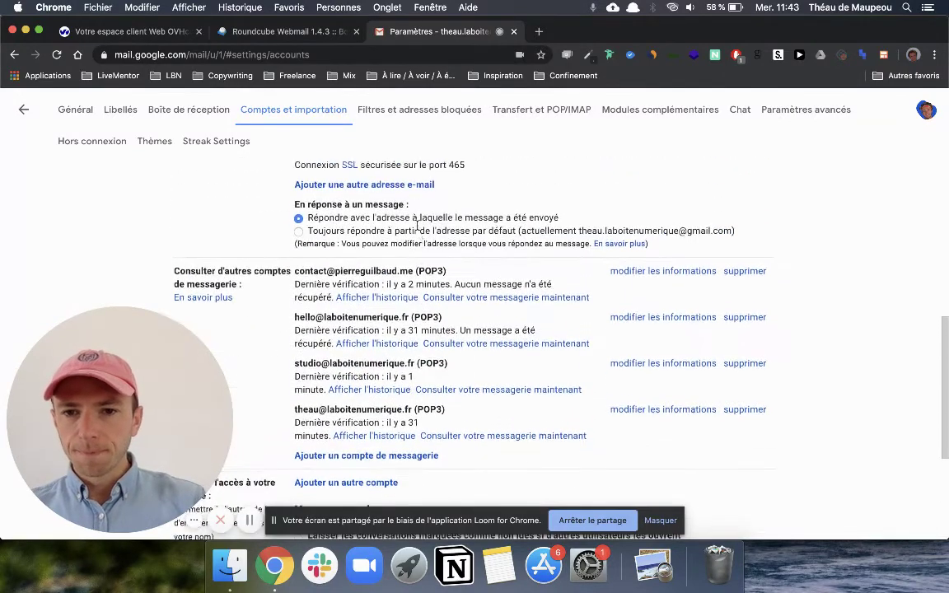
scroll(417, 230, "up", 2)
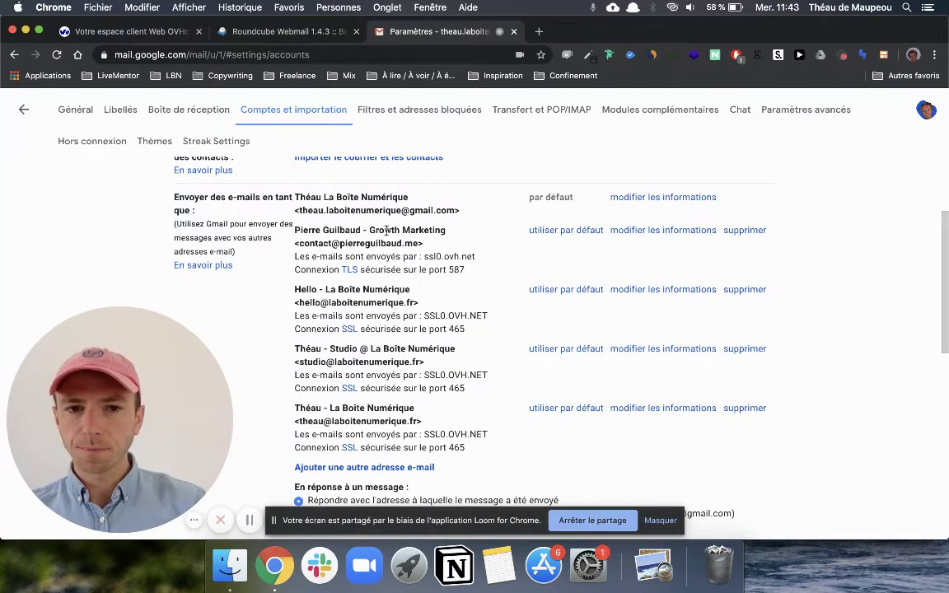
scroll(445, 232, "down", 1)
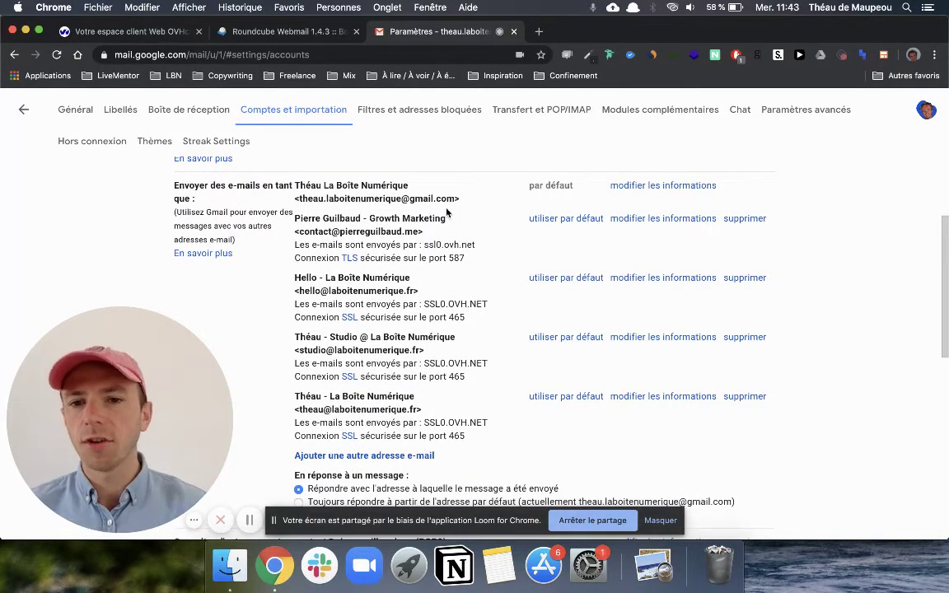
scroll(446, 213, "down", 10)
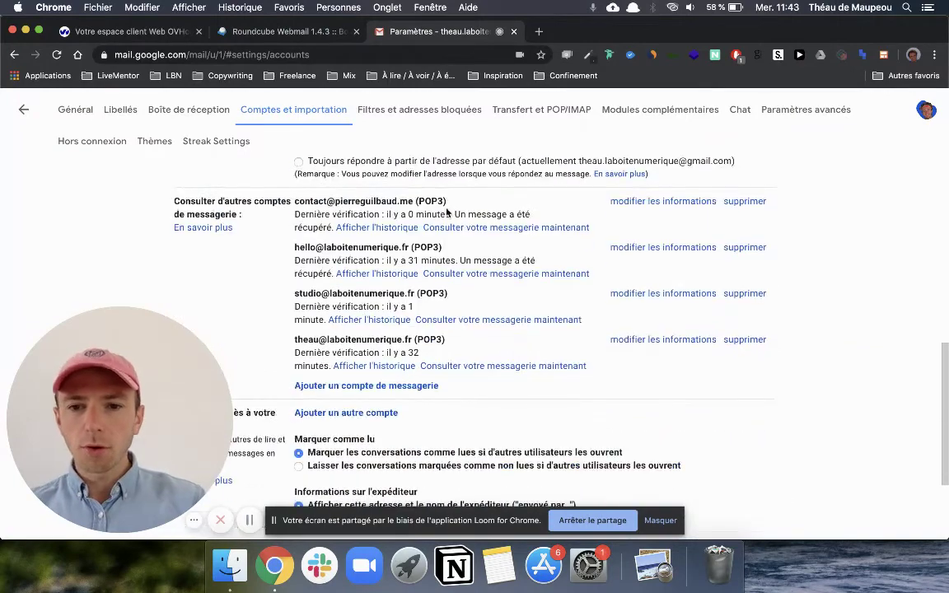
scroll(447, 212, "up", 3)
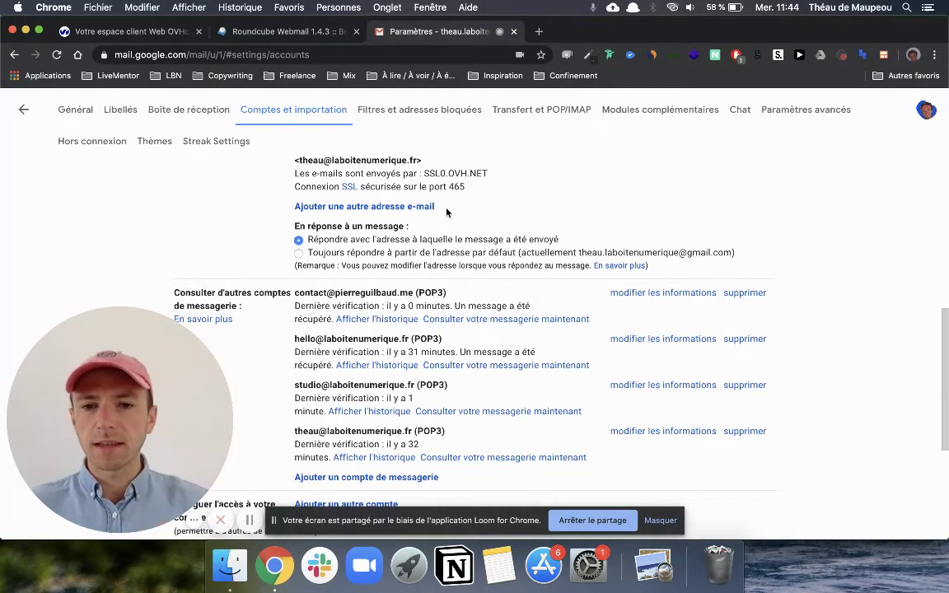
left_click(493, 320)
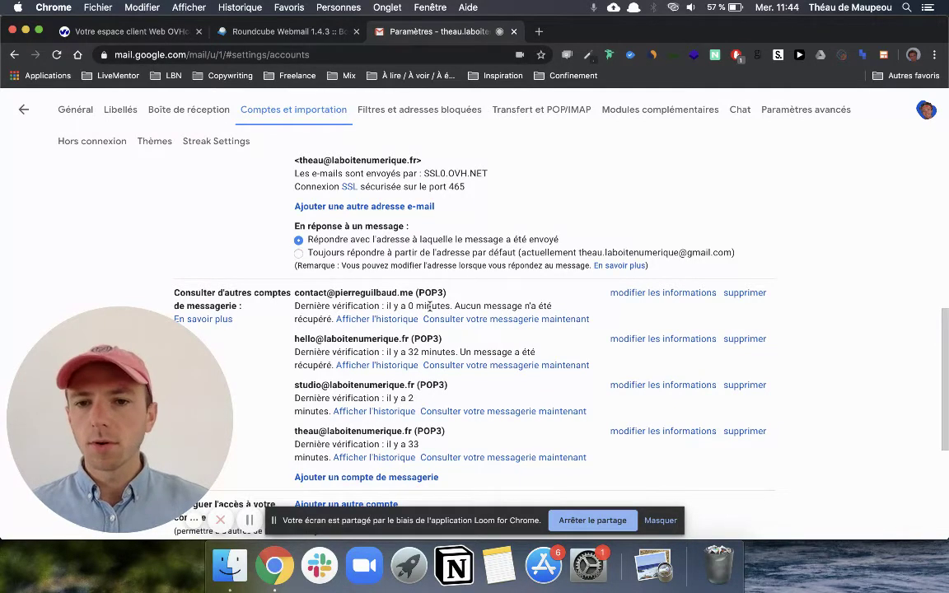
scroll(429, 307, "up", 5)
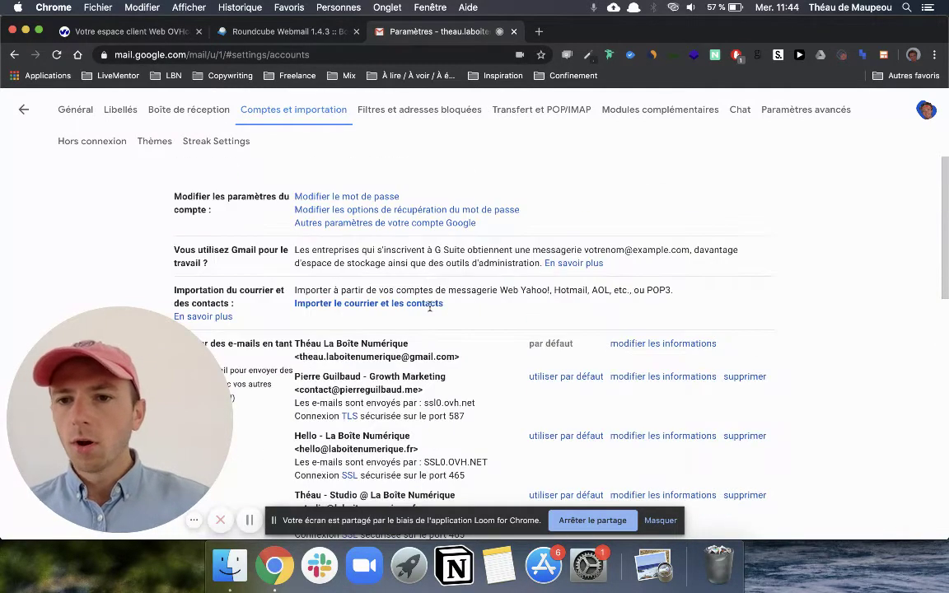
Step: Start a new message from the inbox and pick the contact address as its sender
left_click(24, 109)
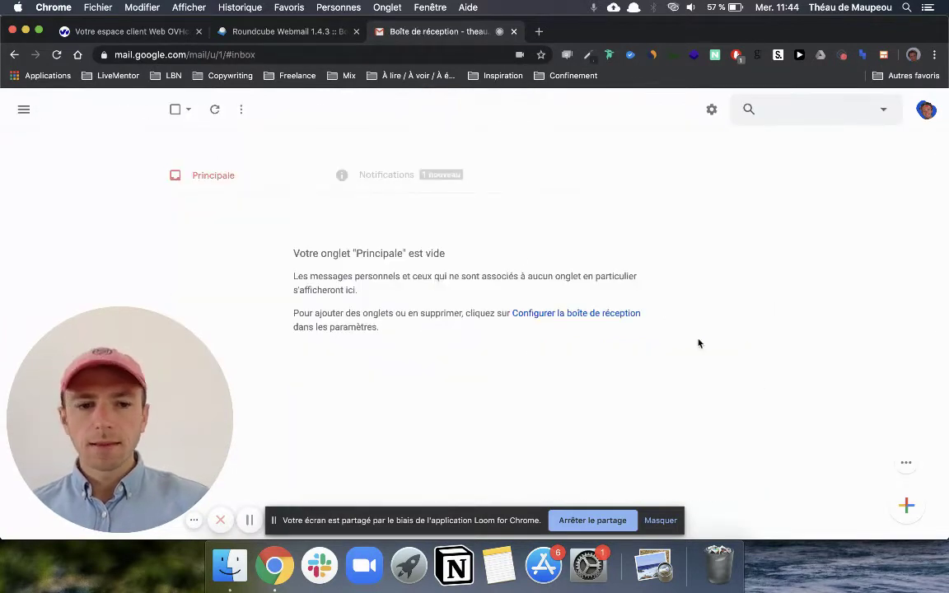
left_click(907, 508)
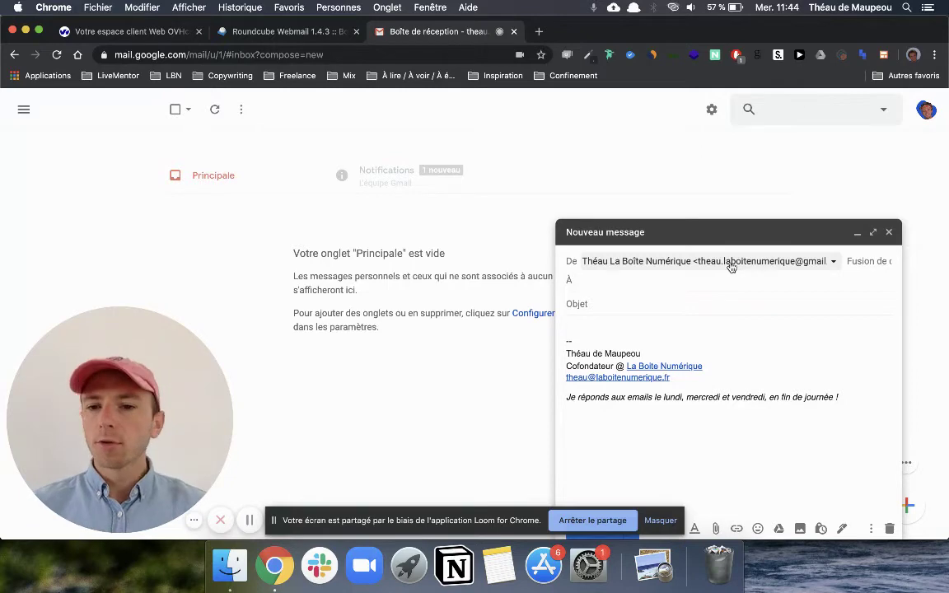
left_click(731, 264)
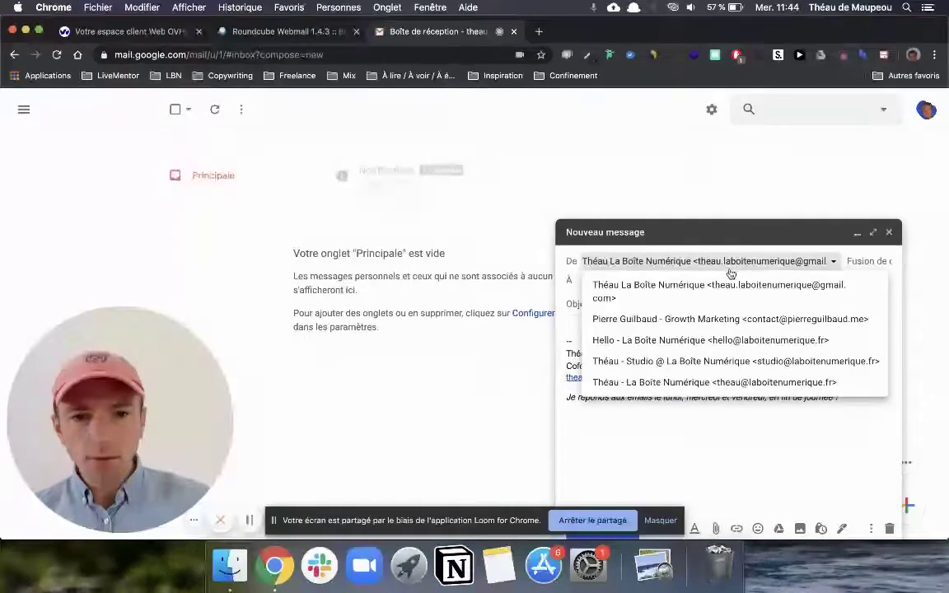
left_click(728, 321)
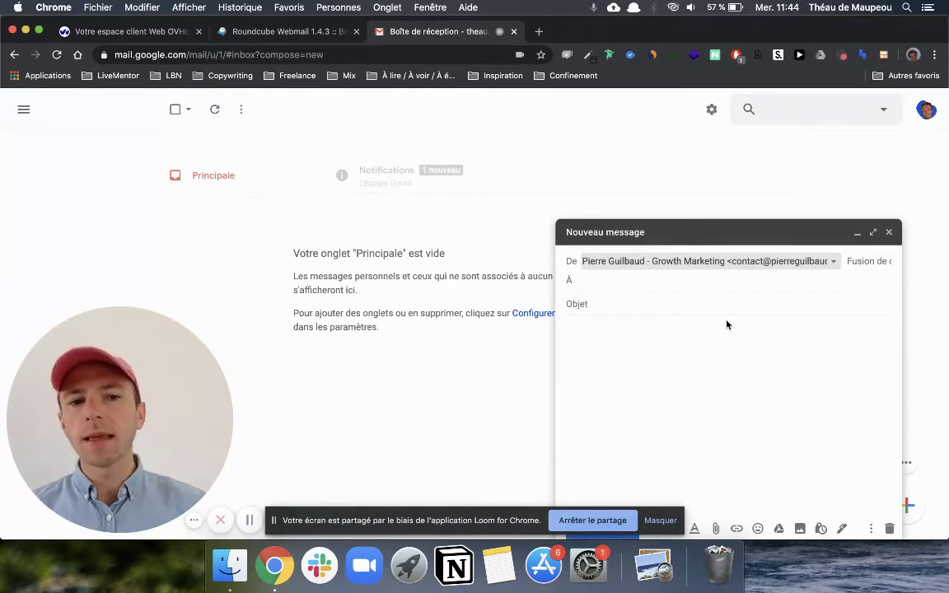
Step: Recheck the draft's sender options, discard the draft and show the Notifications tab
left_click(646, 282)
left_click(639, 297)
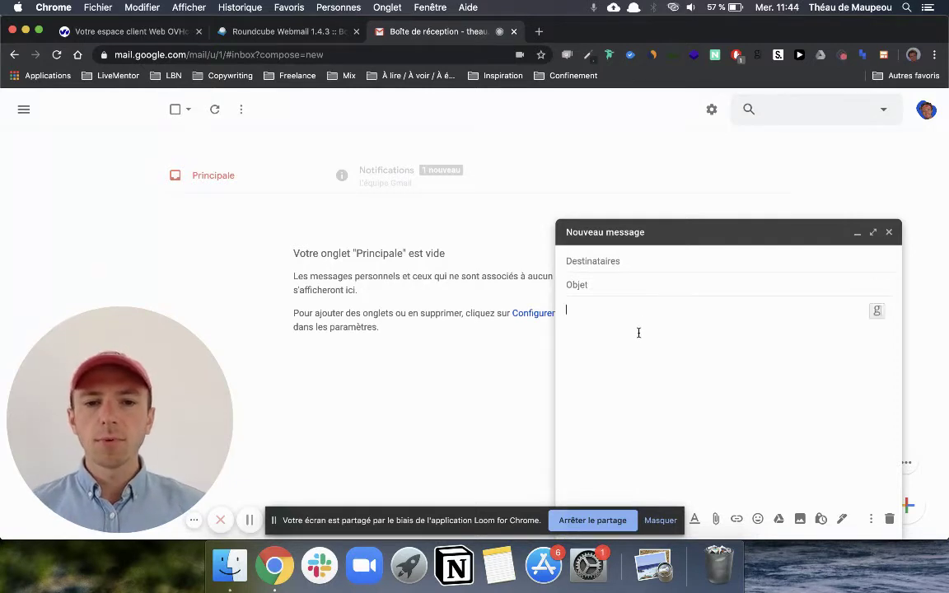
left_click(659, 262)
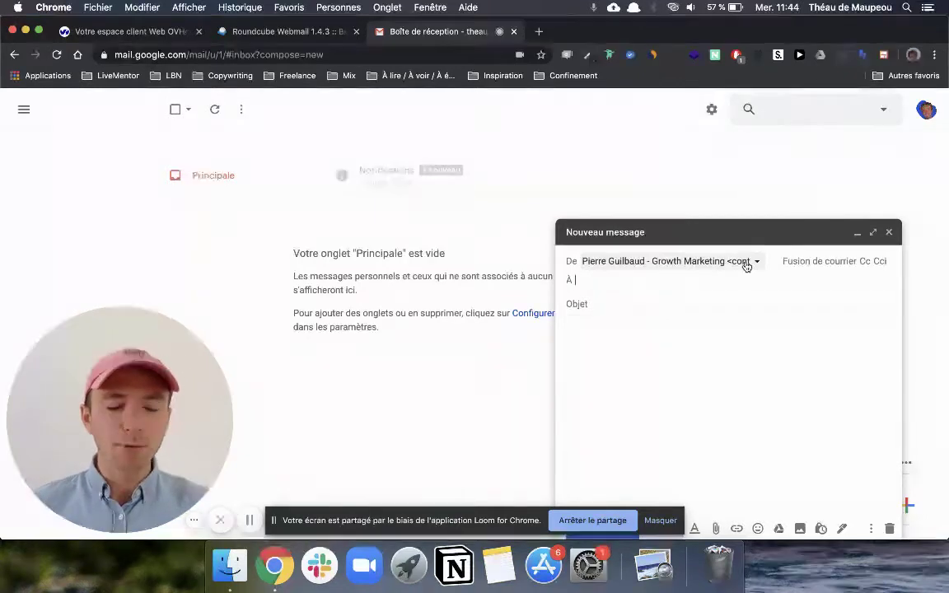
left_click(746, 264)
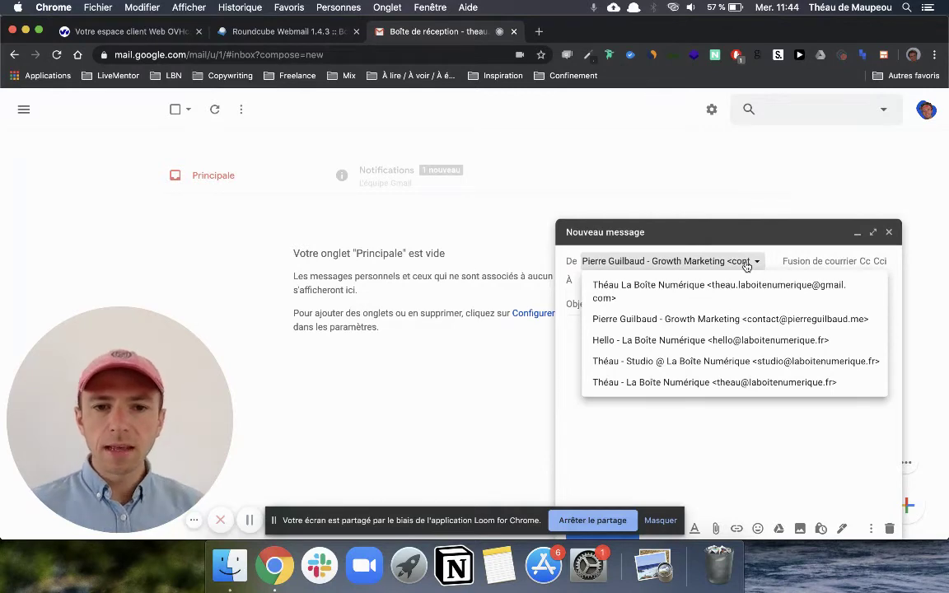
left_click(889, 232)
left_click(434, 170)
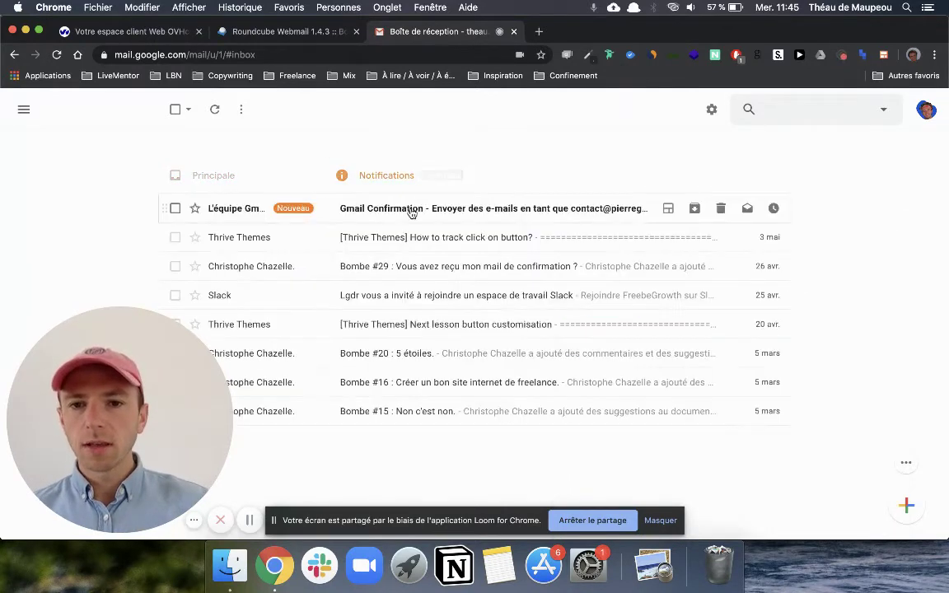
Step: Open the Gmail Confirmation email and inspect its sender and recipient details
left_click(409, 212)
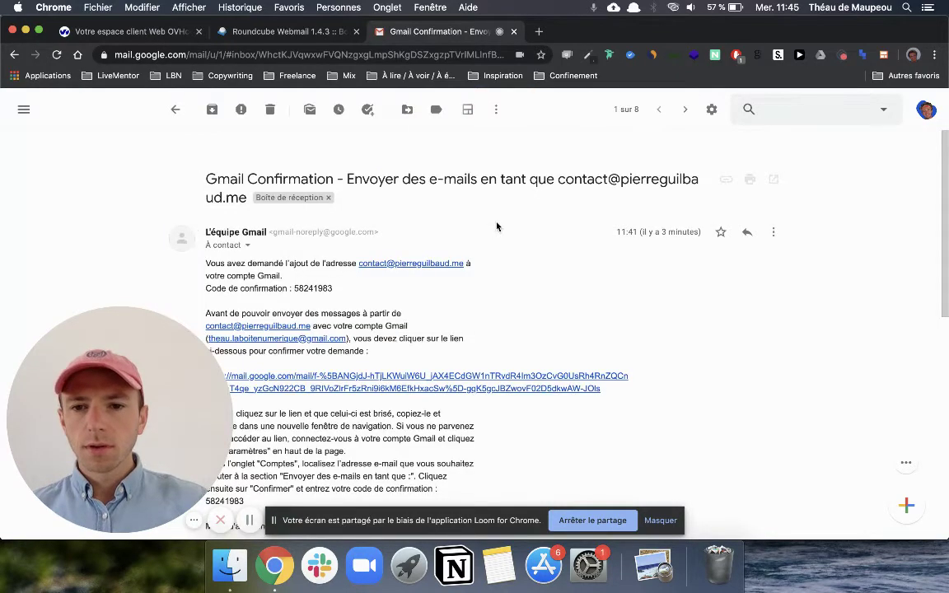
scroll(563, 380, "down", 3)
scroll(563, 380, "down", 10)
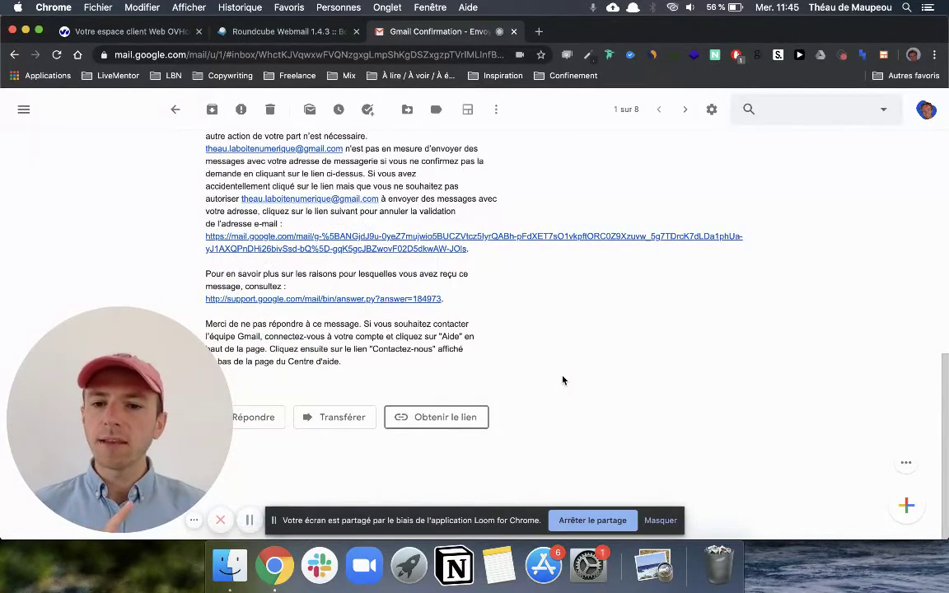
scroll(563, 379, "up", 10)
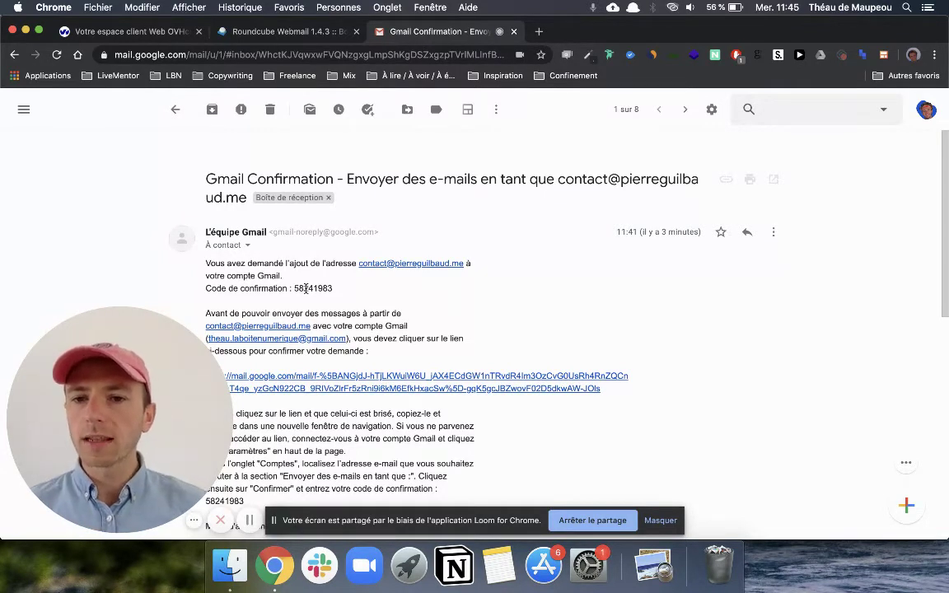
left_click(247, 244)
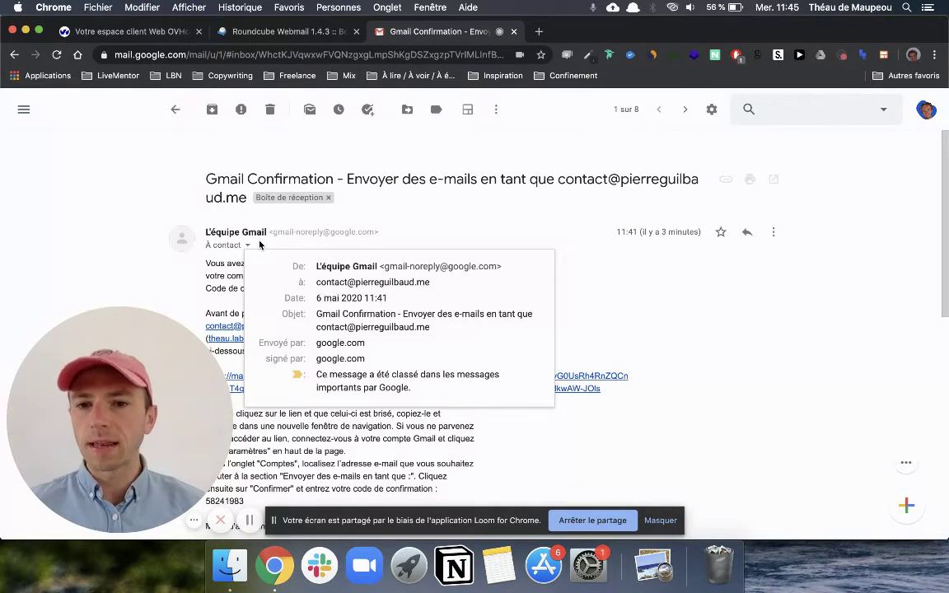
left_click(248, 245)
scroll(414, 312, "down", 3)
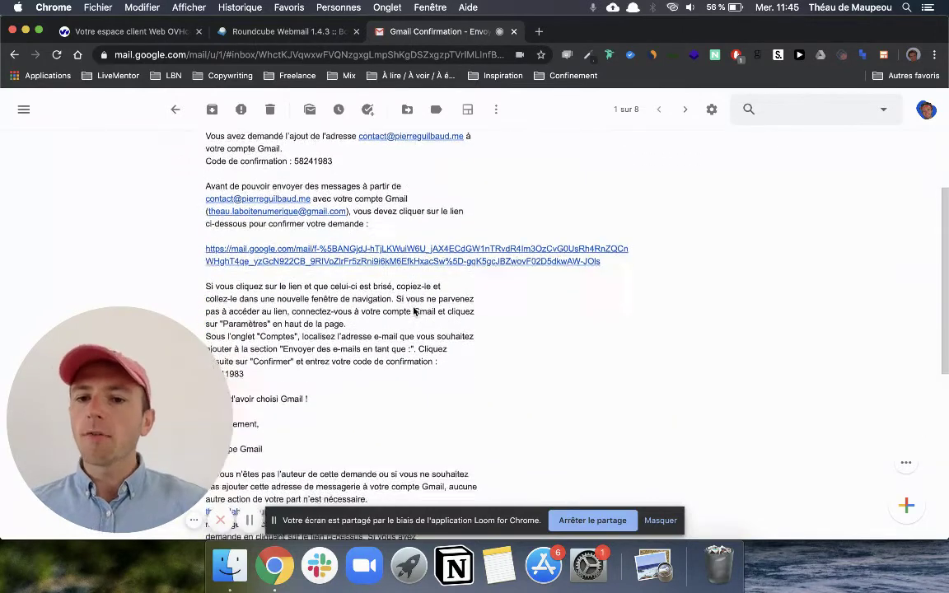
scroll(415, 311, "down", 1)
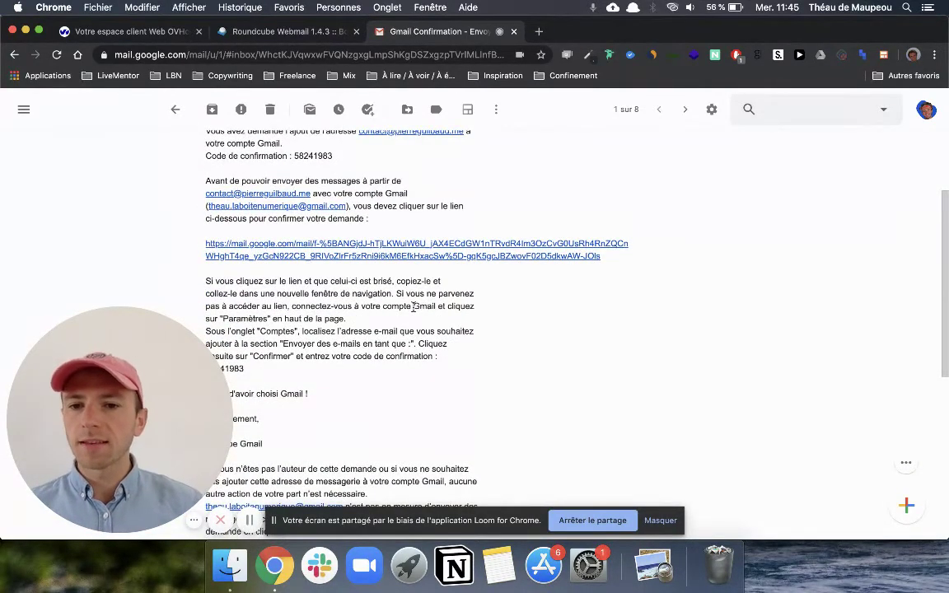
scroll(414, 307, "down", 9)
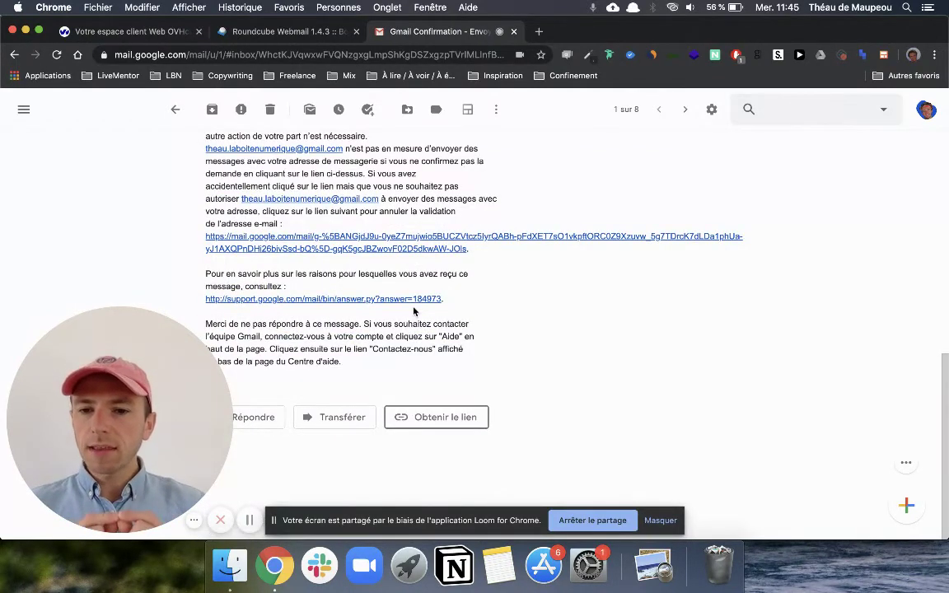
Step: Start a reply and confirm the contact address is selected as its sender
left_click(252, 417)
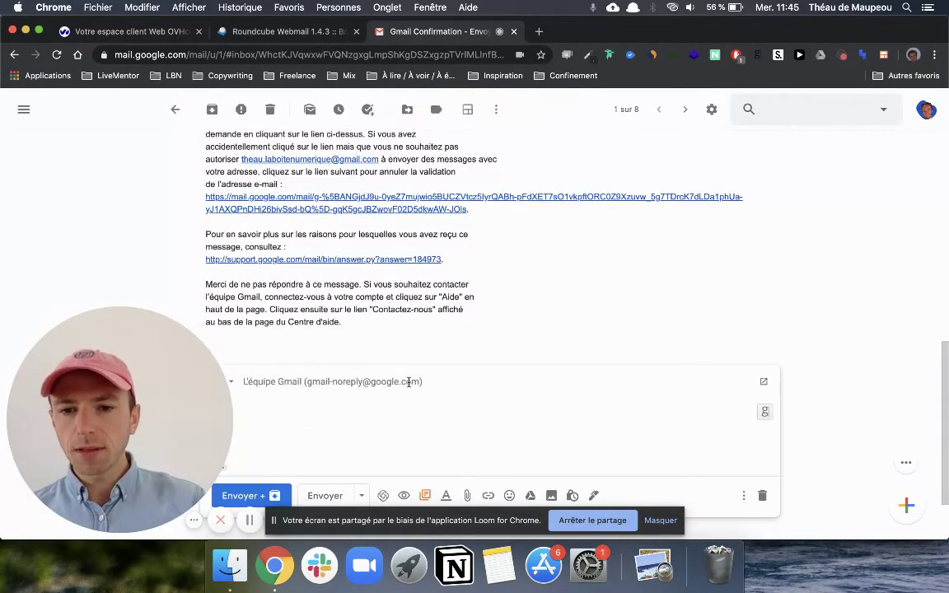
left_click(455, 299)
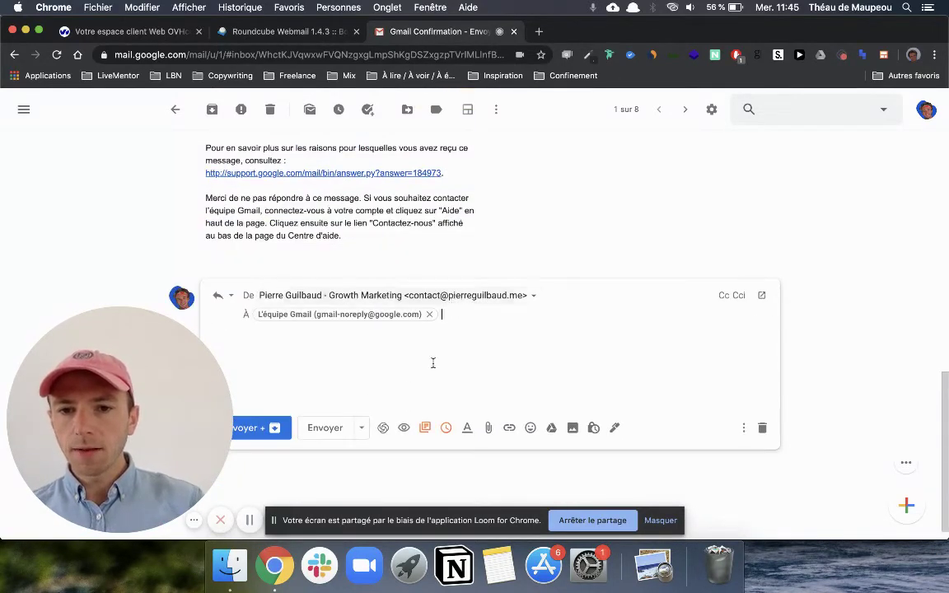
scroll(389, 364, "down", 1)
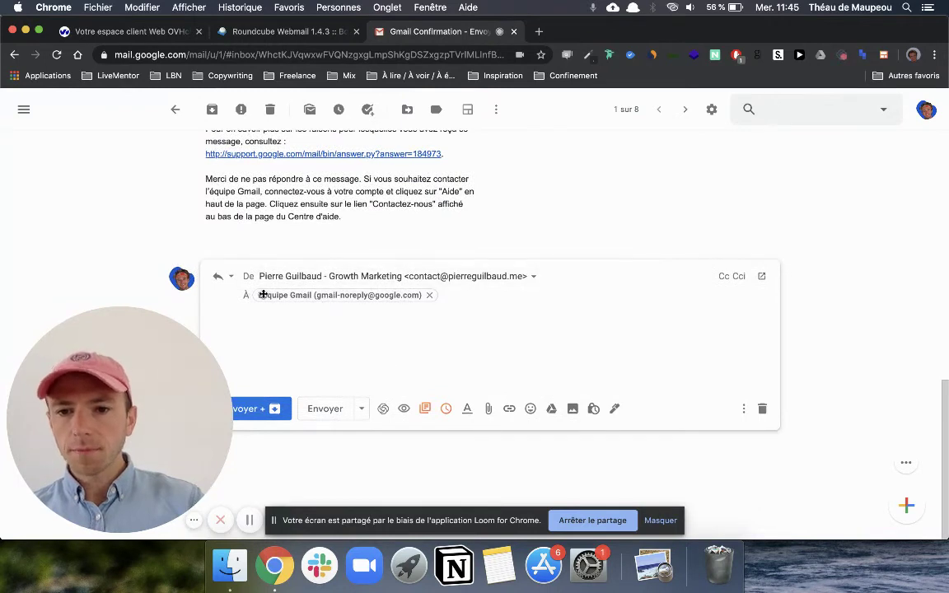
left_click(467, 281)
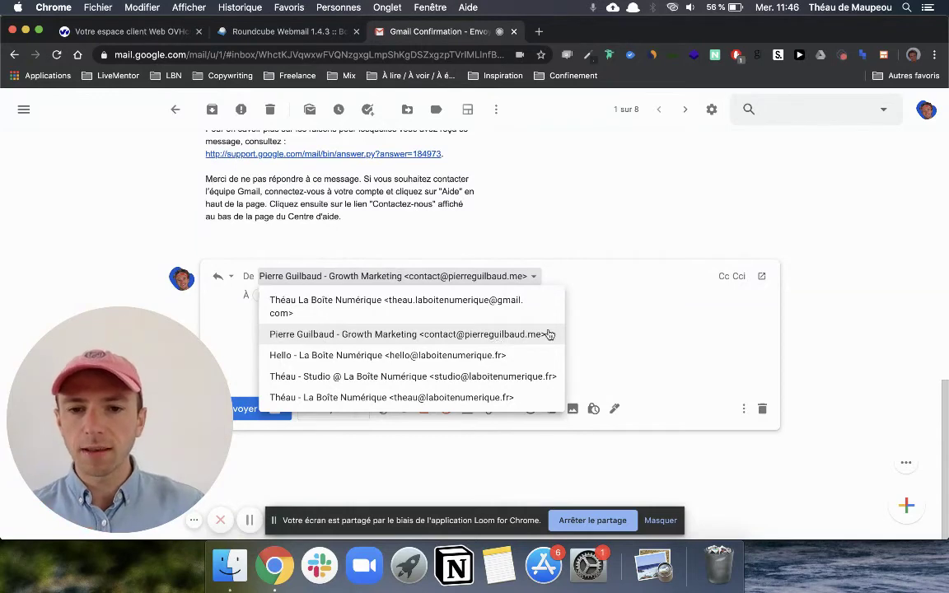
left_click(569, 298)
scroll(470, 144, "up", 10)
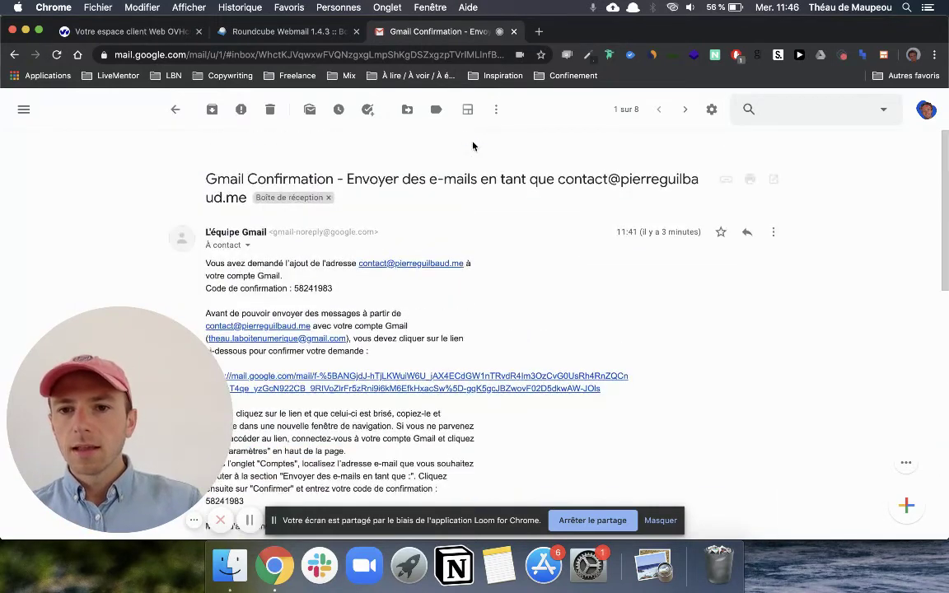
Step: Go from the inbox to Paramètres > Comptes et importation and scroll to 'Envoyer des e-mails en tant que'
left_click(174, 109)
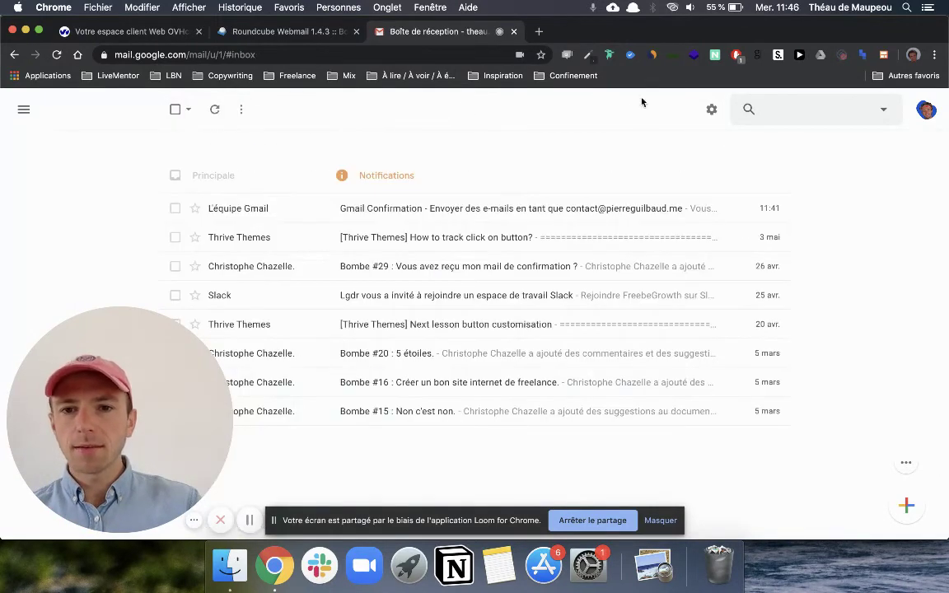
left_click(712, 110)
left_click(637, 189)
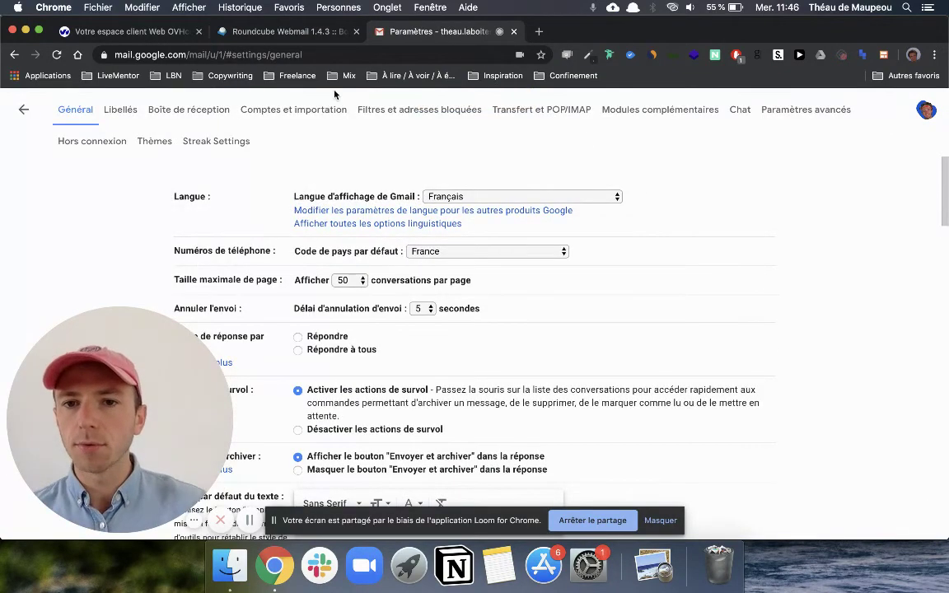
left_click(317, 108)
scroll(462, 221, "down", 3)
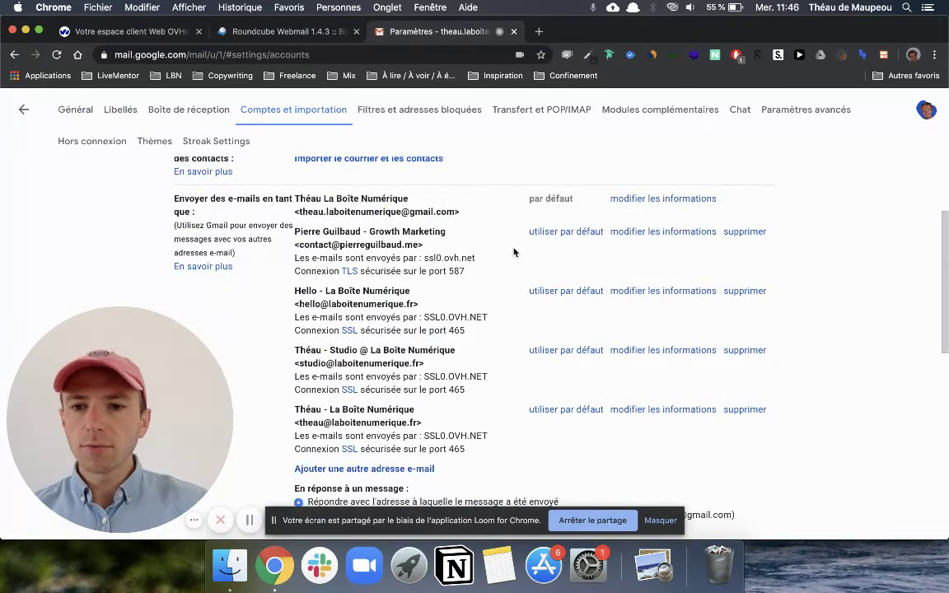
scroll(515, 252, "down", 2)
scroll(295, 255, "up", 1)
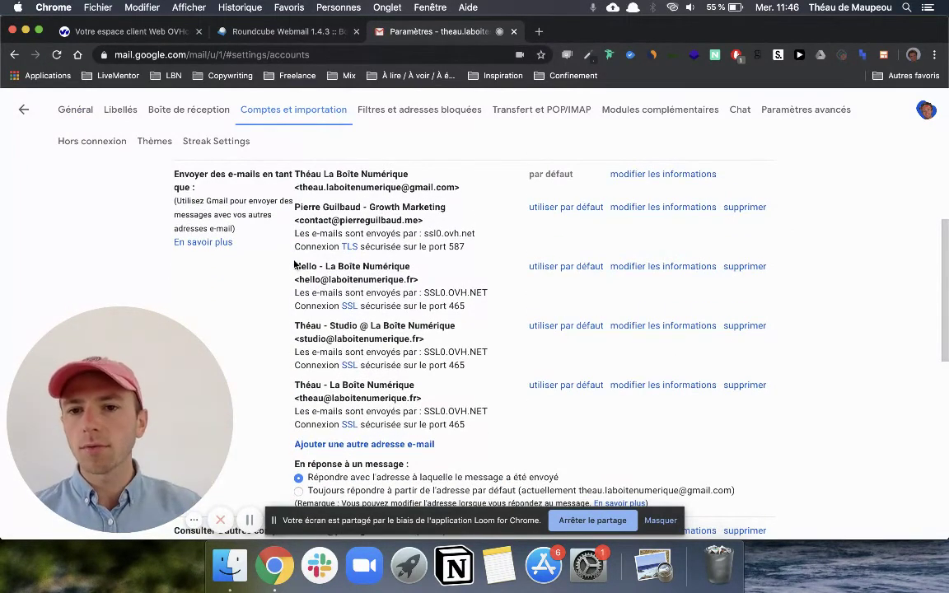
scroll(294, 263, "down", 2)
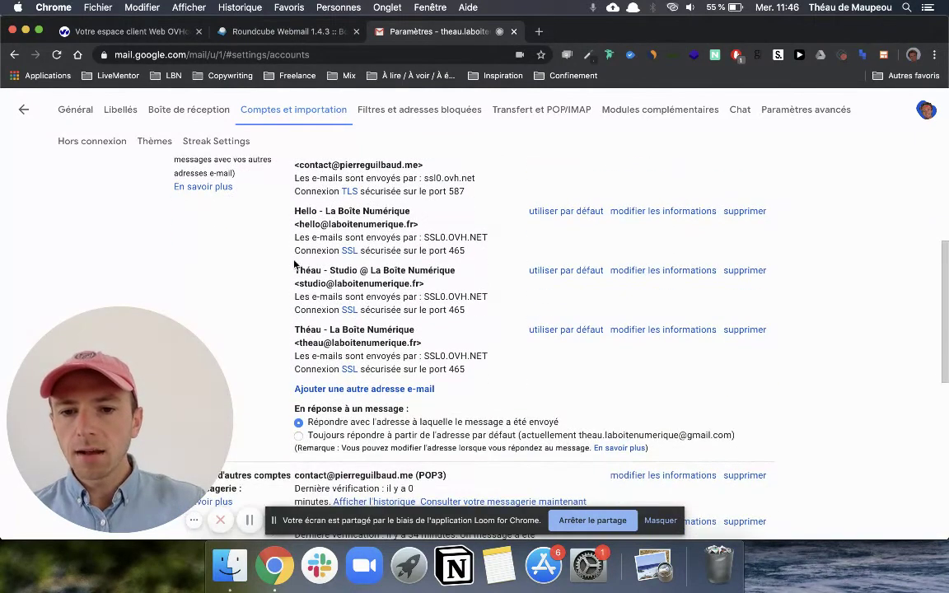